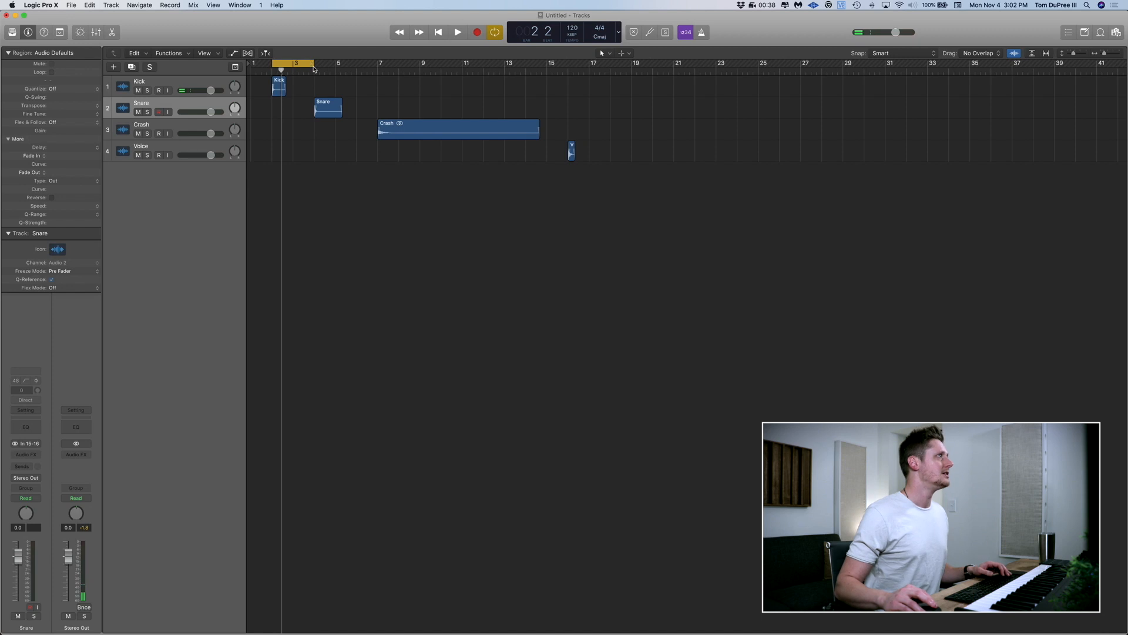
Audition the regions along the timeline, moving the playhead to bar 7 for the Crash and near bar 16 for the Voice.
key(space)
key(space)
click(376, 70)
key(space)
key(space)
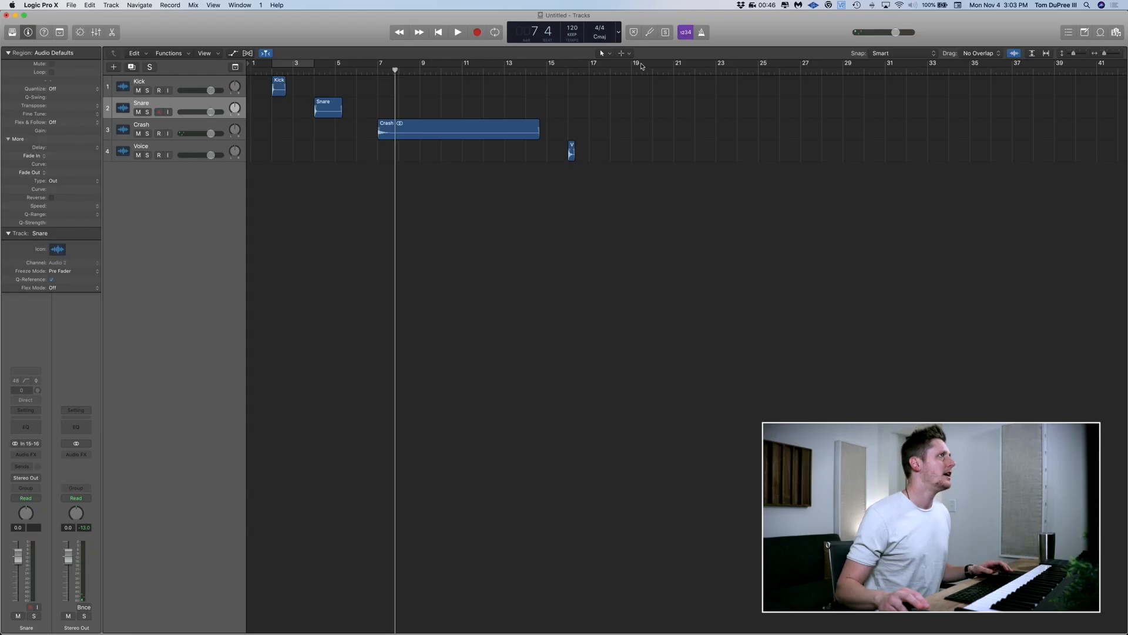
click(566, 70)
key(space)
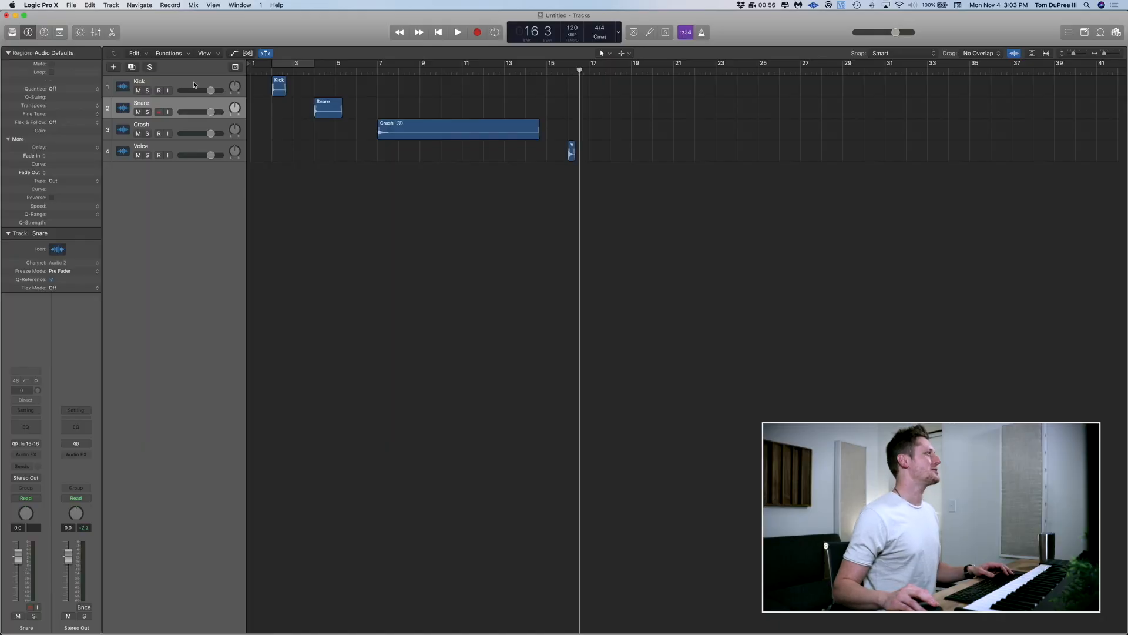
Select the Kick track, enlarge its region in the arrangement and set the cycle range to bars 2 to 3.
click(194, 85)
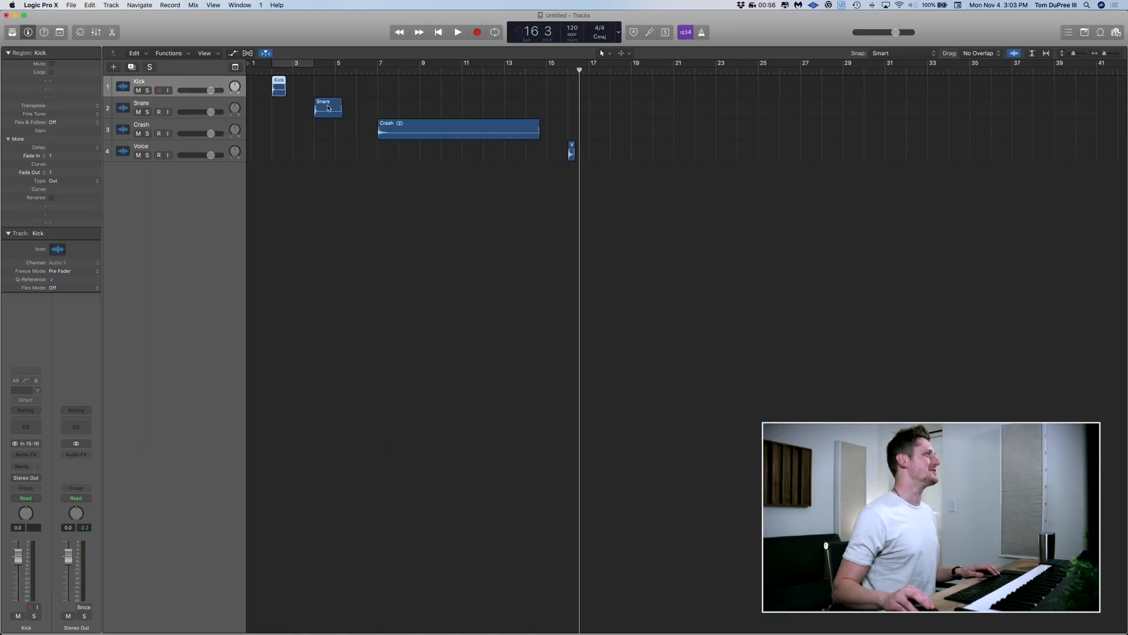
drag(361, 176, 226, 45)
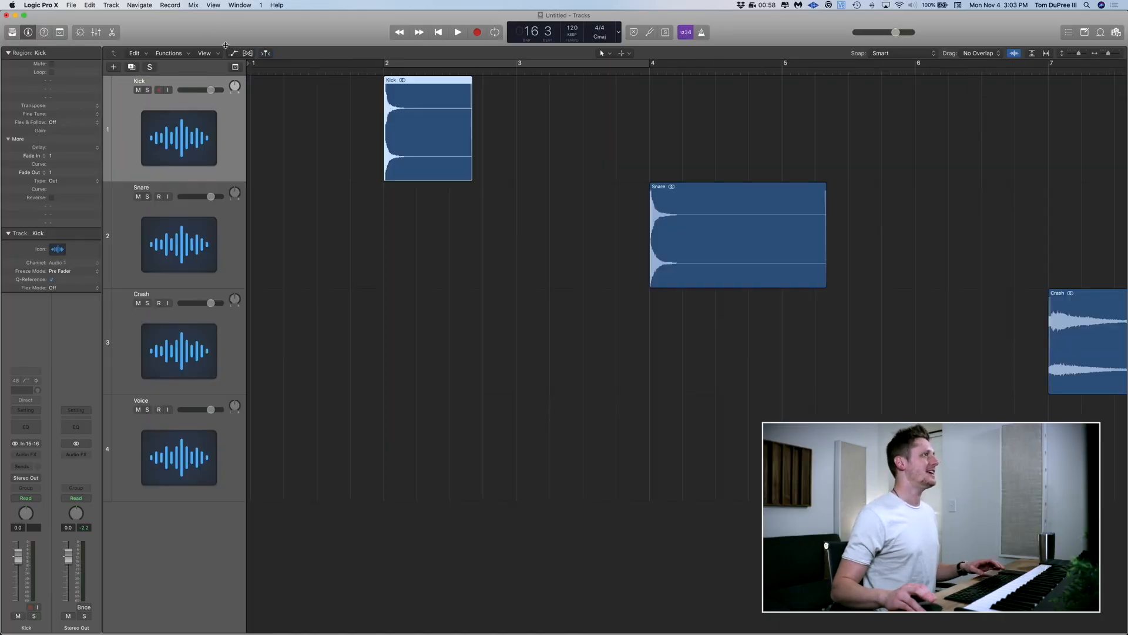
click(388, 60)
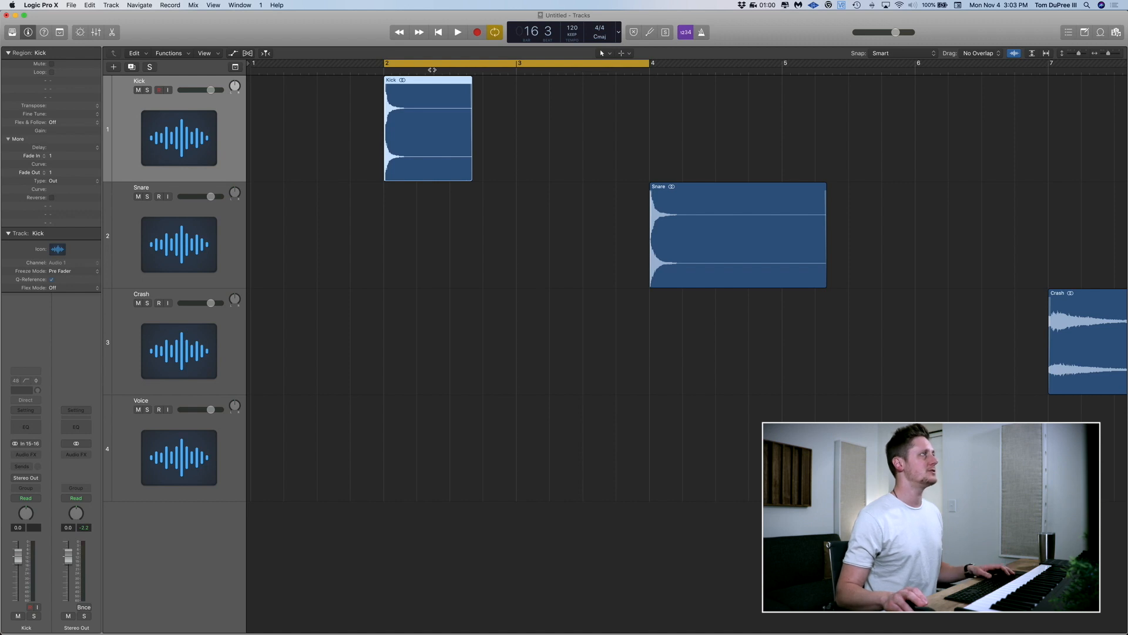
drag(650, 63, 517, 61)
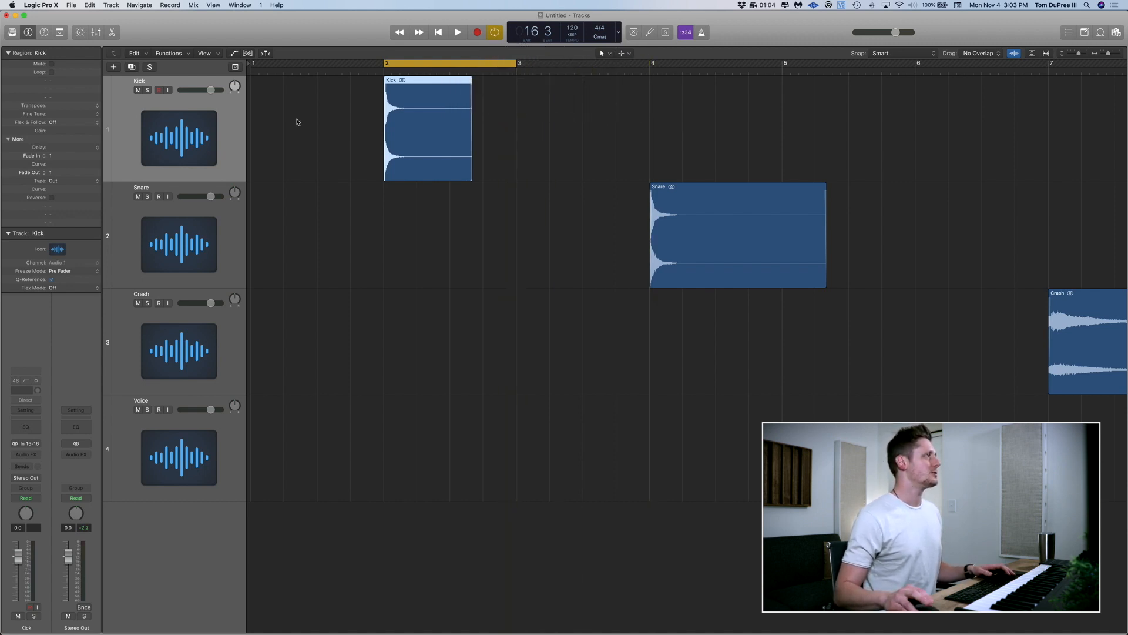
Reverse the Kick region's audio file with the Reverse function and play back the result.
click(335, 120)
click(433, 113)
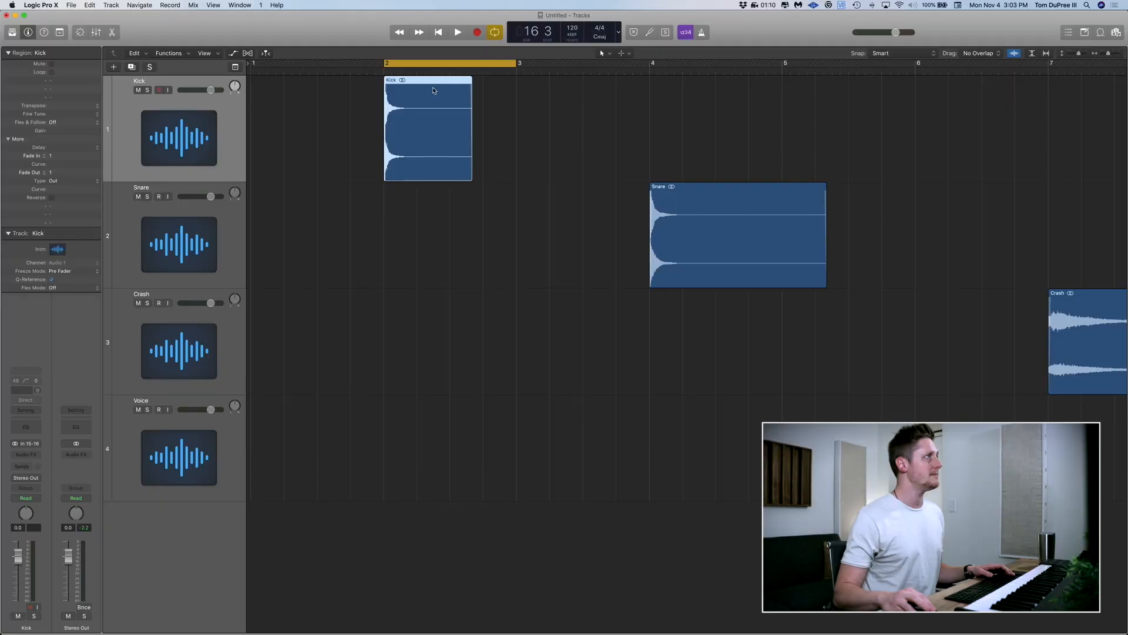
double_click(433, 90)
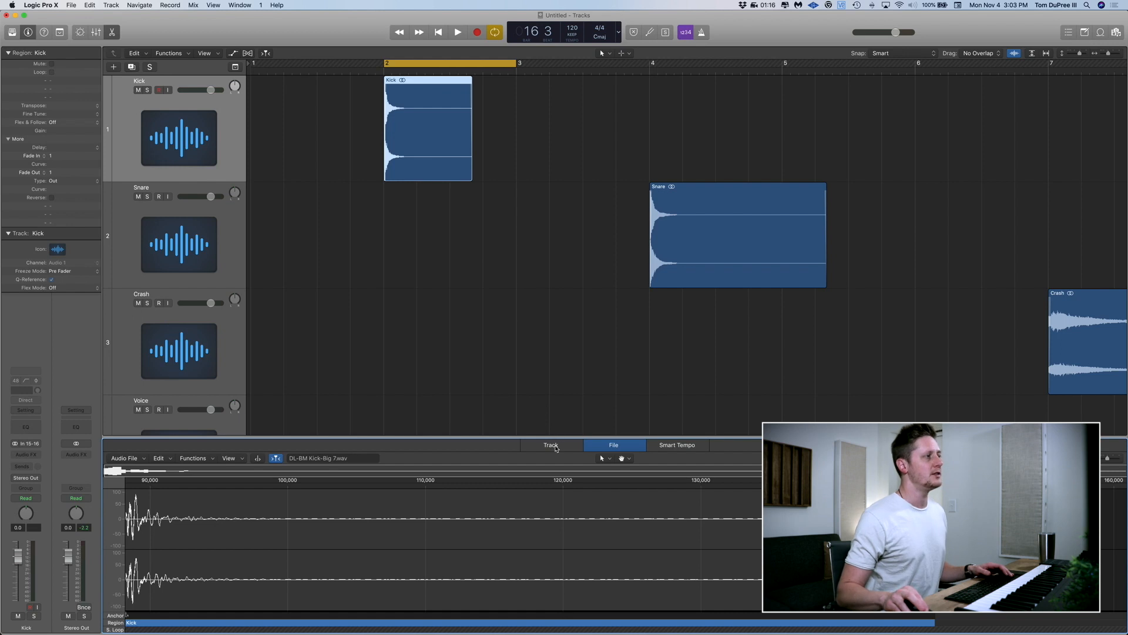
click(556, 447)
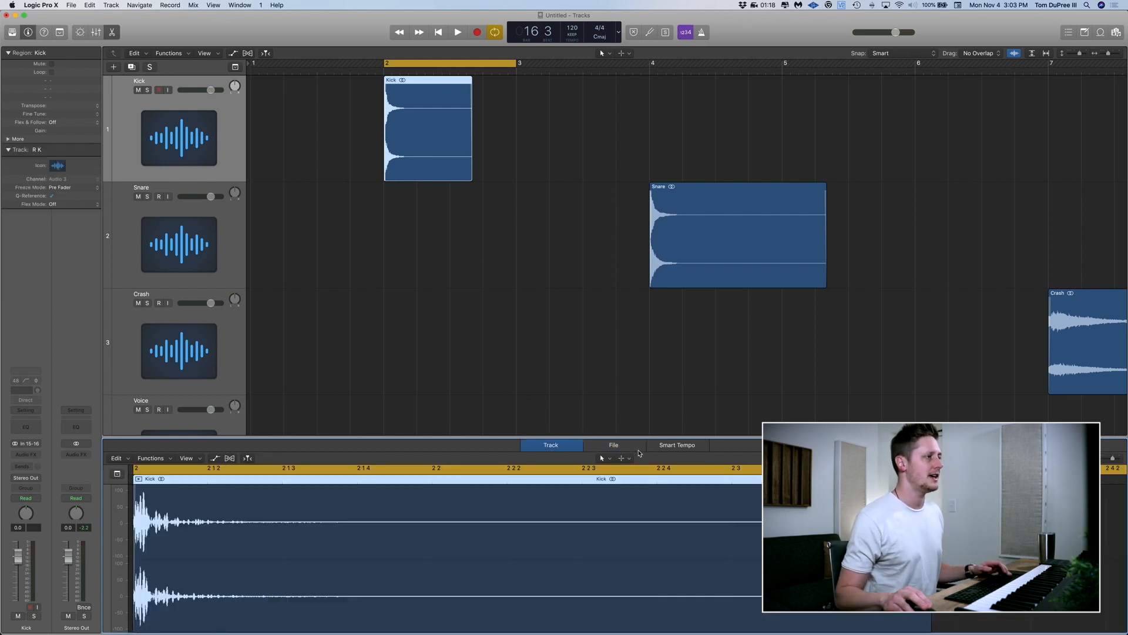
click(621, 449)
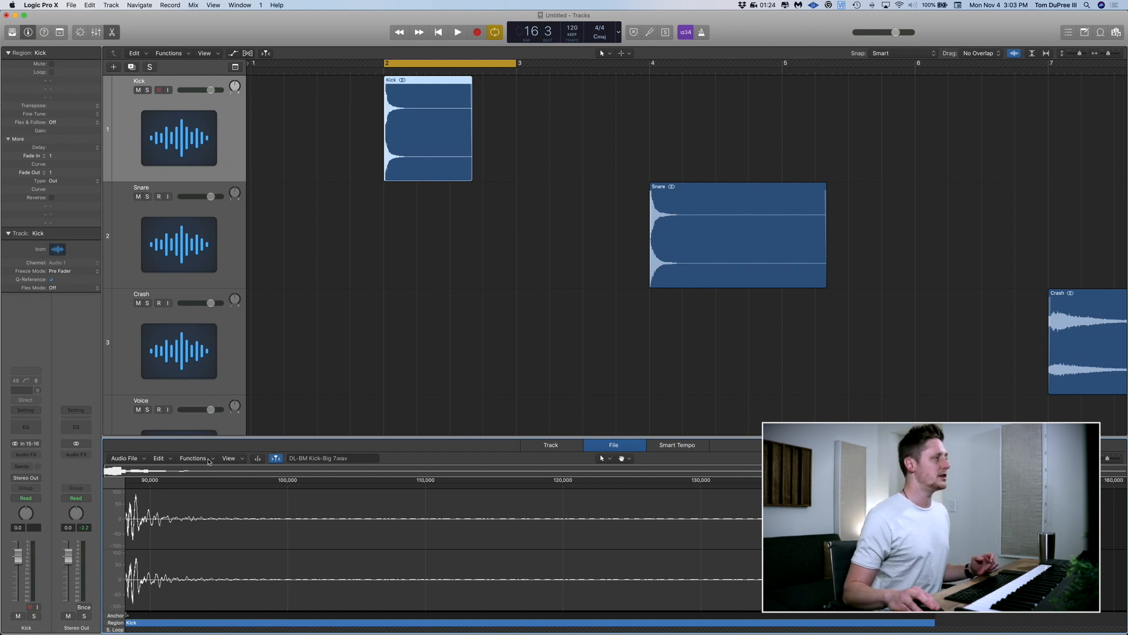
click(209, 460)
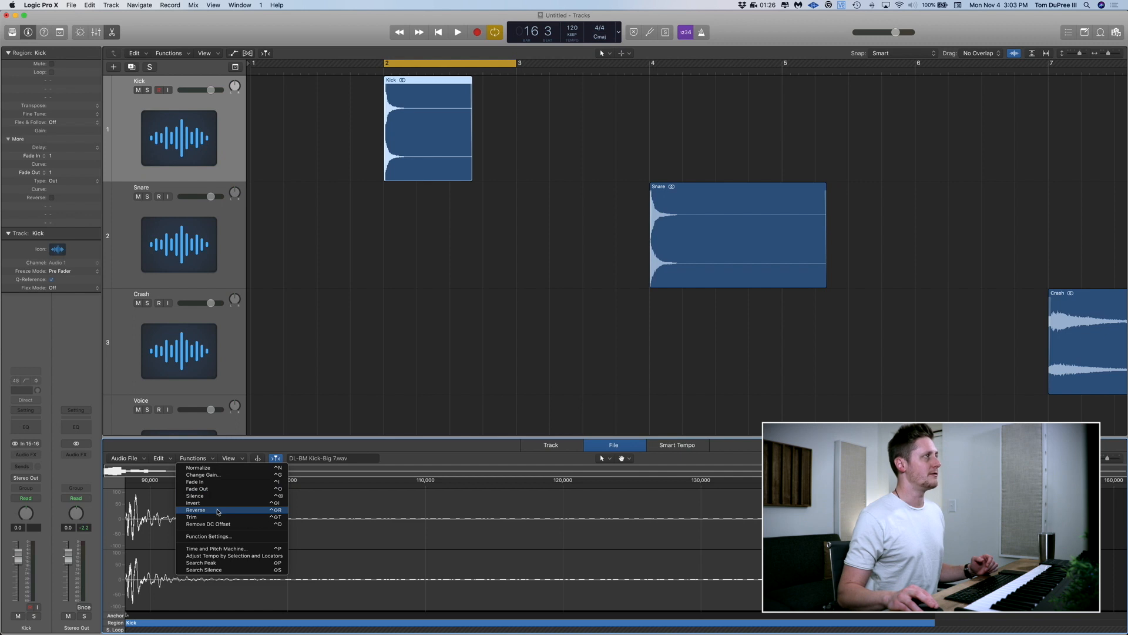
click(217, 510)
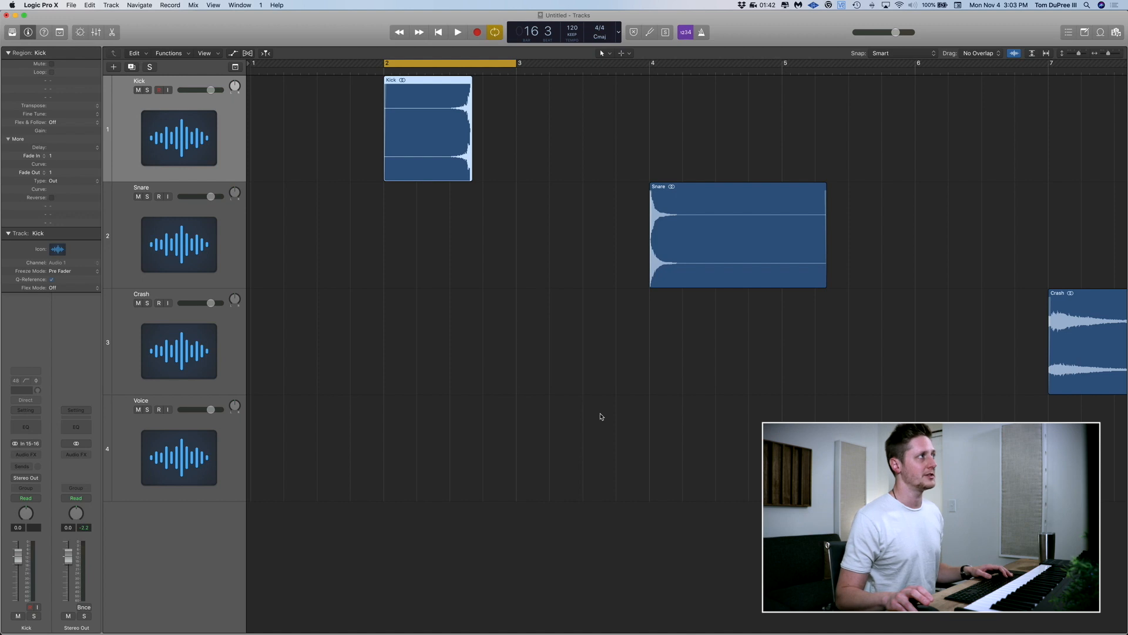
key(space)
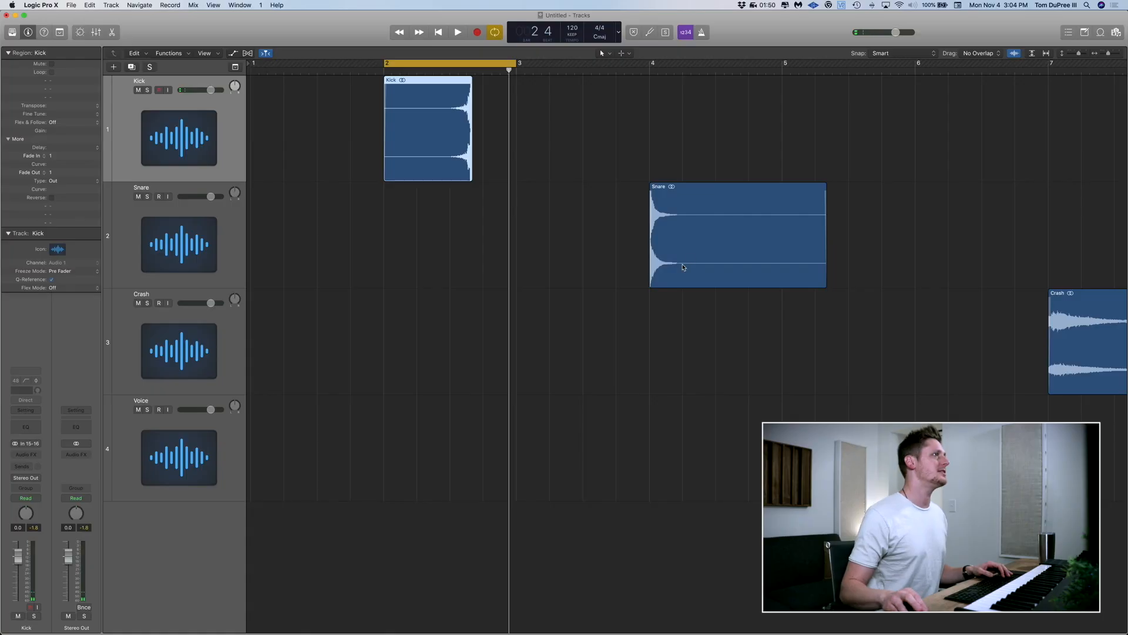
Set the cycle range to bars 4 to 6 and bounce the Snare region in place to a new track named RVS Snare.
click(683, 267)
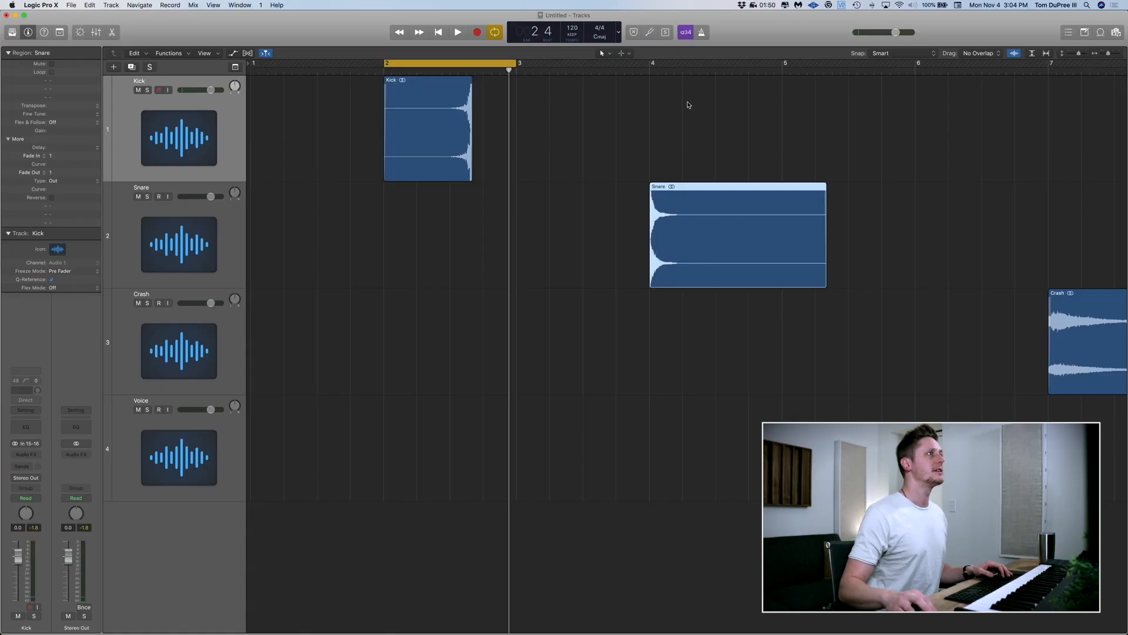
drag(652, 65, 922, 84)
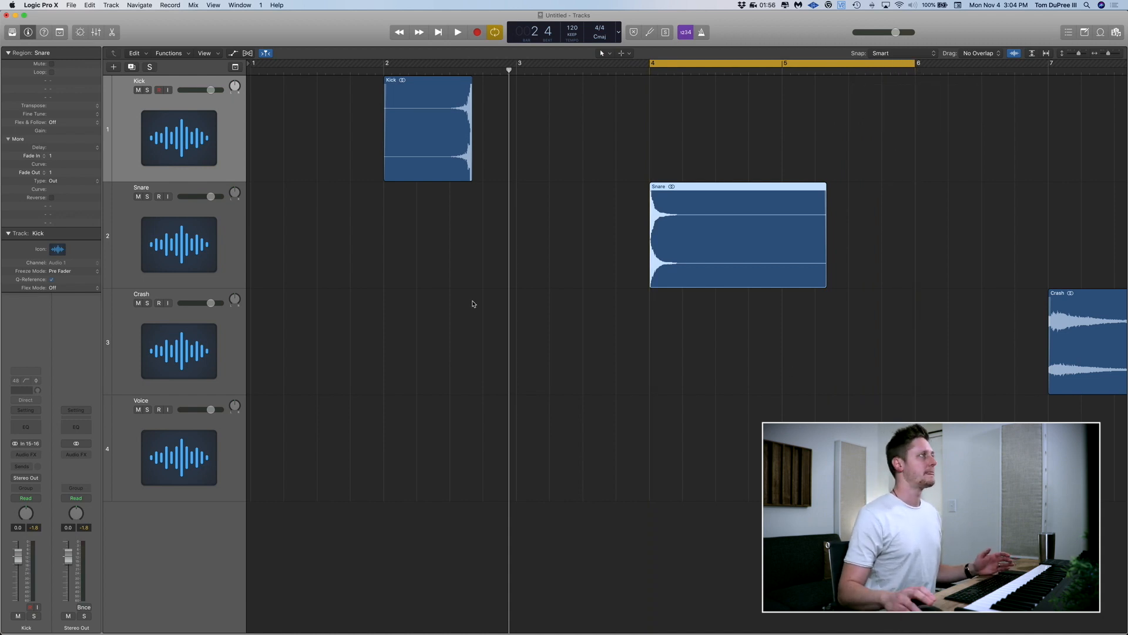
click(206, 266)
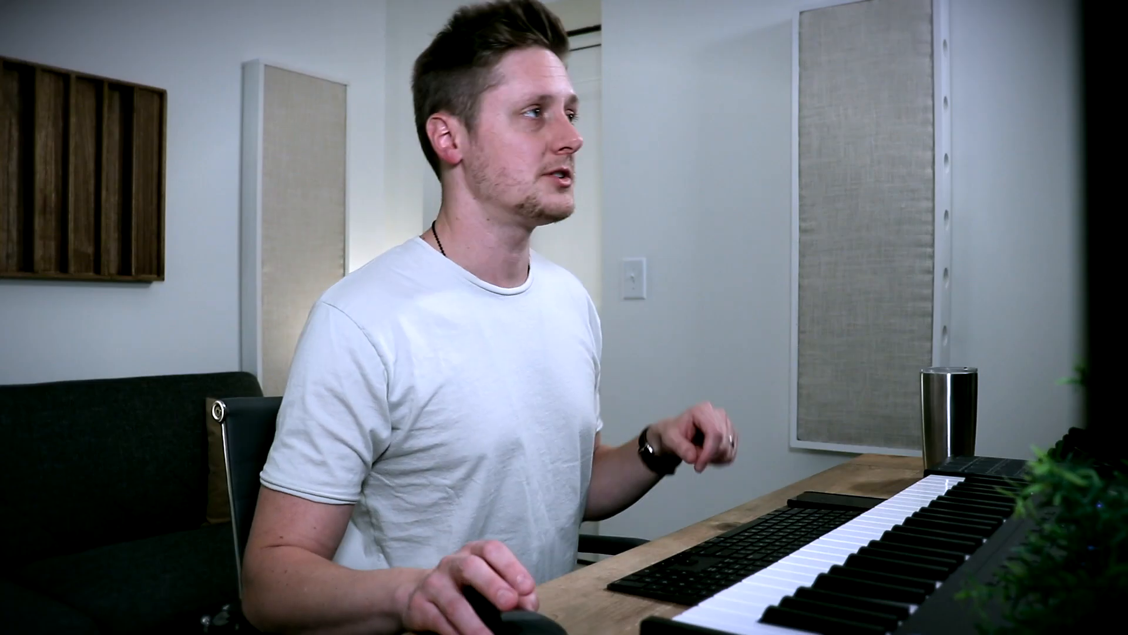
click(681, 238)
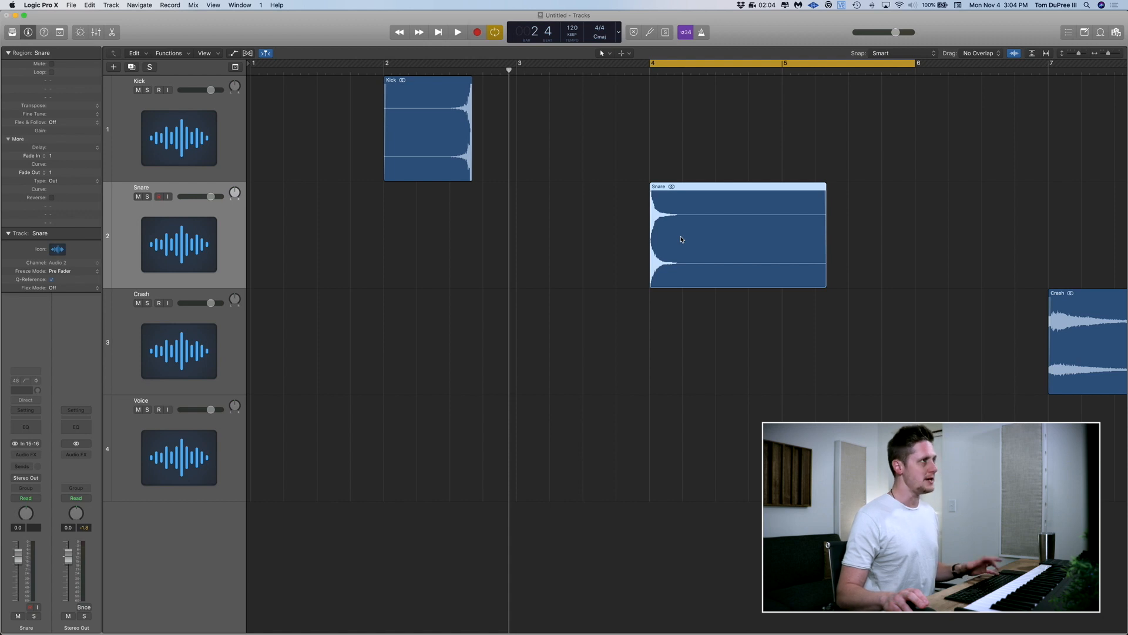
key(ctrl+b)
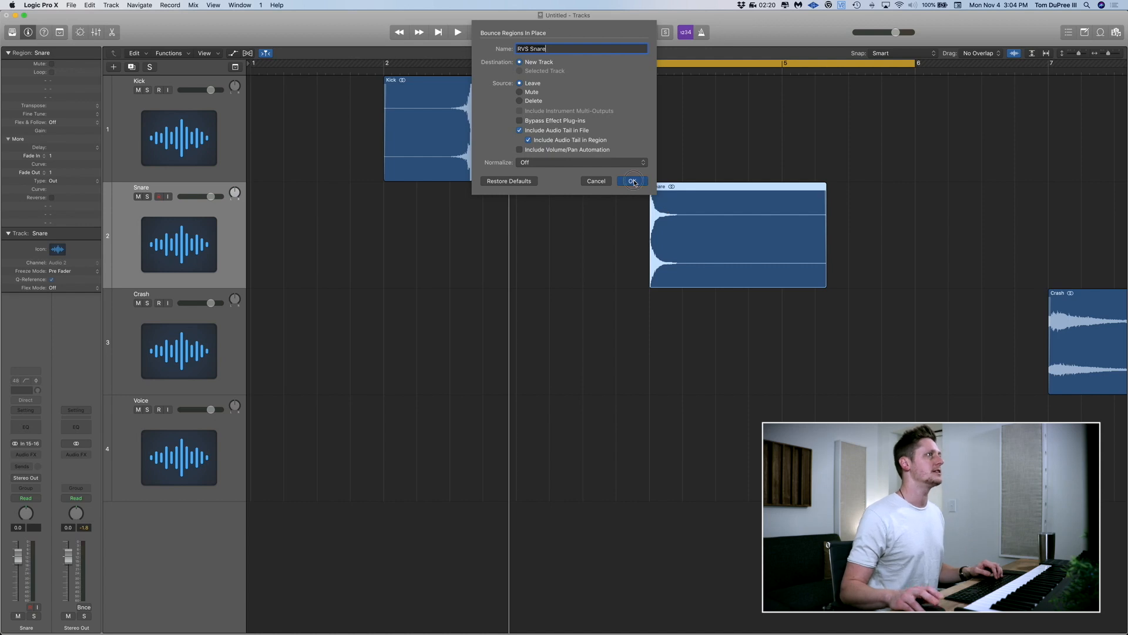
click(632, 181)
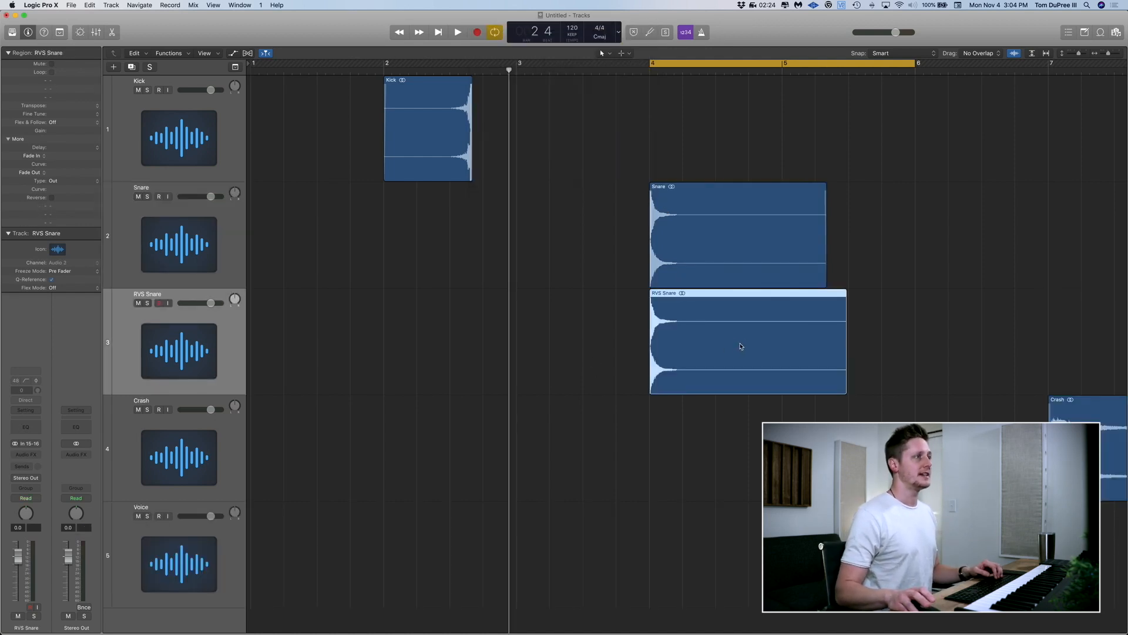
Reverse the audio file of the bounced RVS Snare region and close the audio editor.
double_click(705, 355)
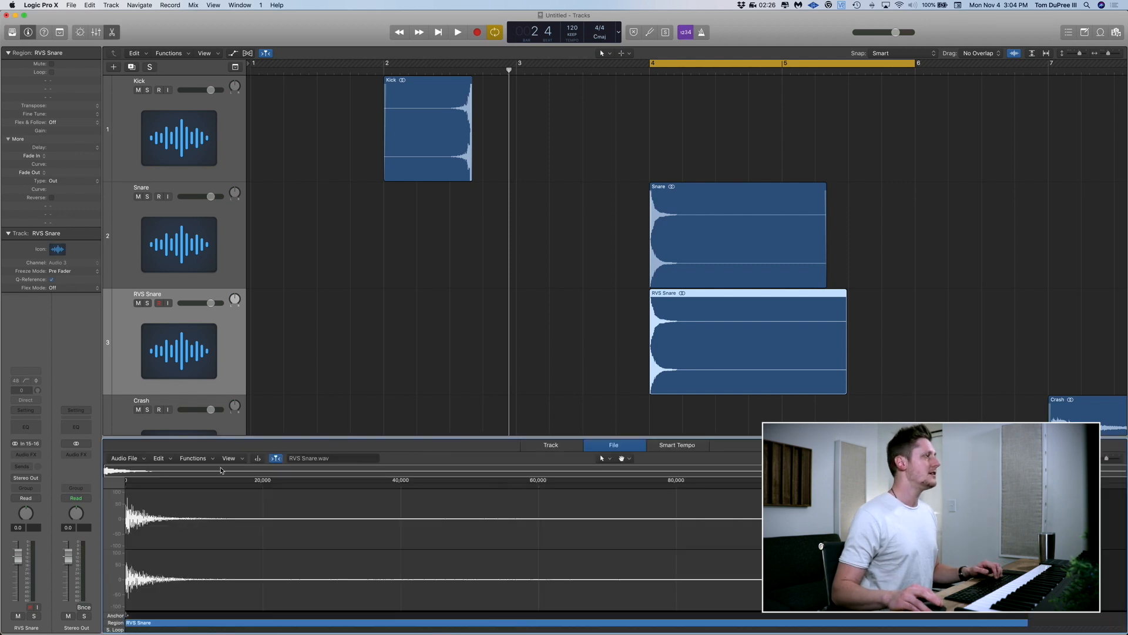
click(197, 459)
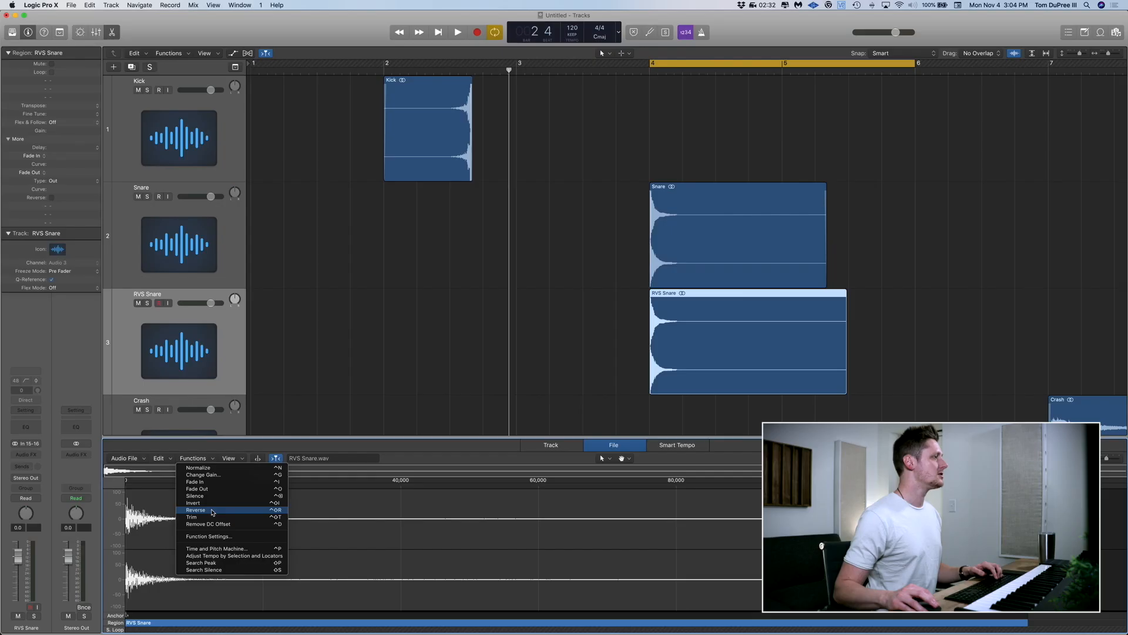
click(212, 511)
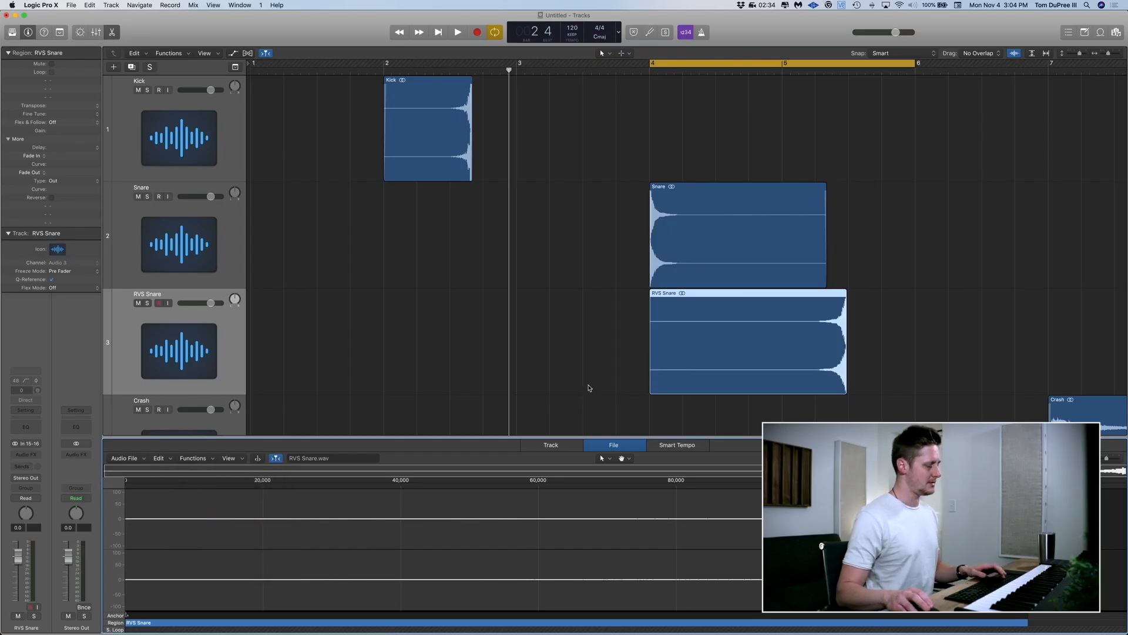
key(e)
click(927, 195)
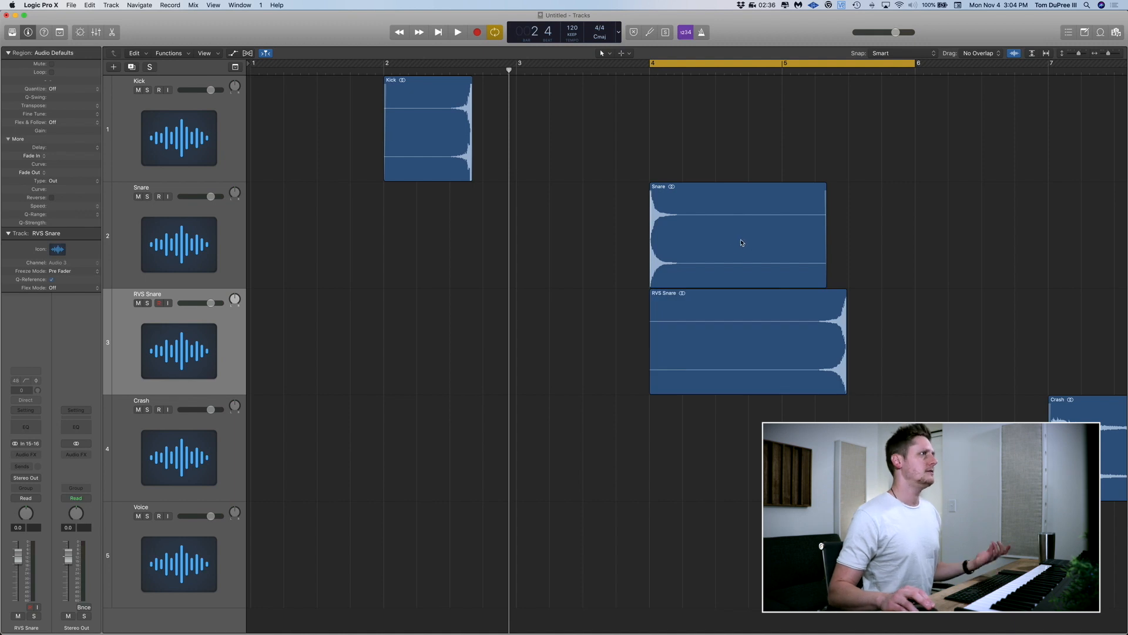
Move the Snare region to start at bar 5 and place the RVS Snare region so it ends there.
drag(733, 247, 865, 247)
click(801, 344)
drag(801, 344, 737, 342)
drag(764, 232, 807, 374)
drag(524, 430, 560, 424)
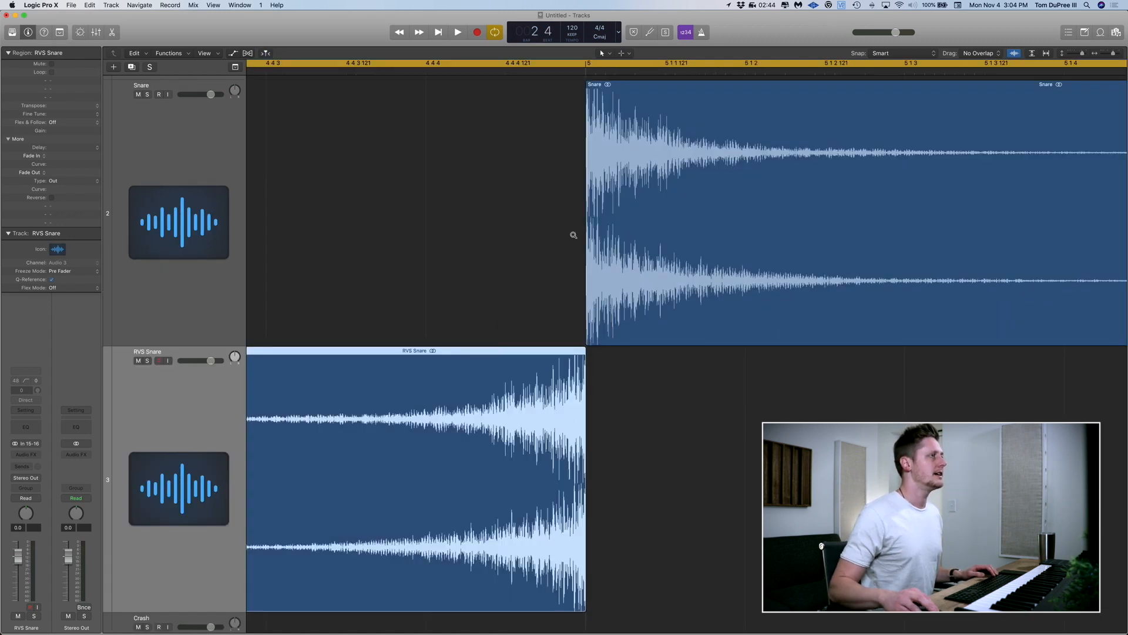
Fine-tune the RVS Snare region so its end meets the Snare's start exactly, and play back the transition.
drag(574, 239, 608, 374)
scroll(439, 390, up, 5)
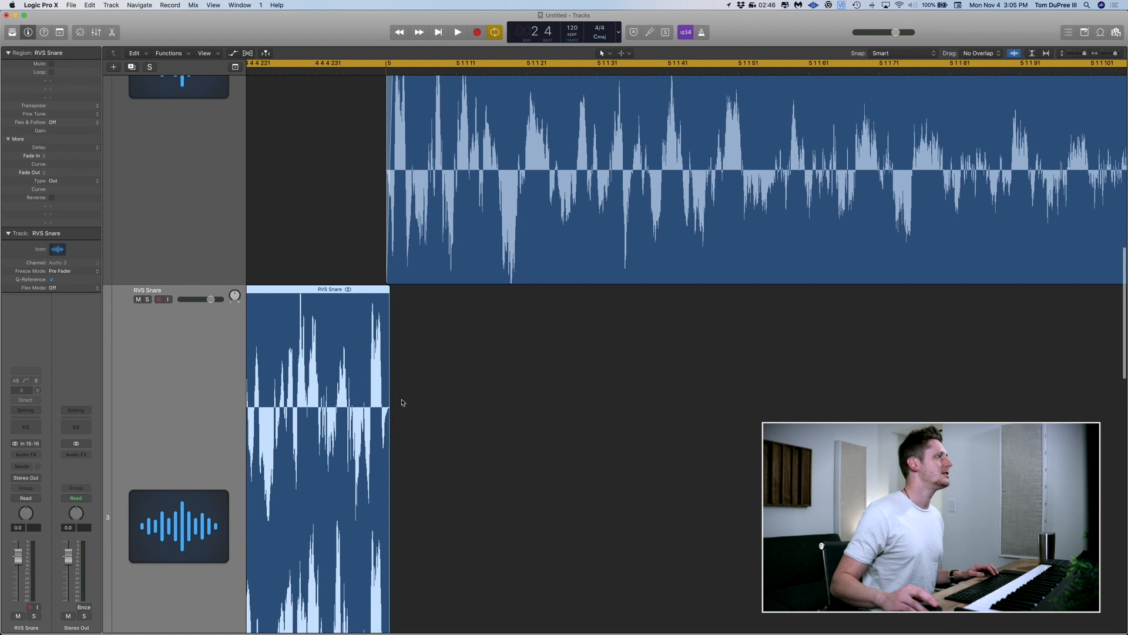
drag(374, 421, 371, 419)
ctrl+alt+click(436, 409)
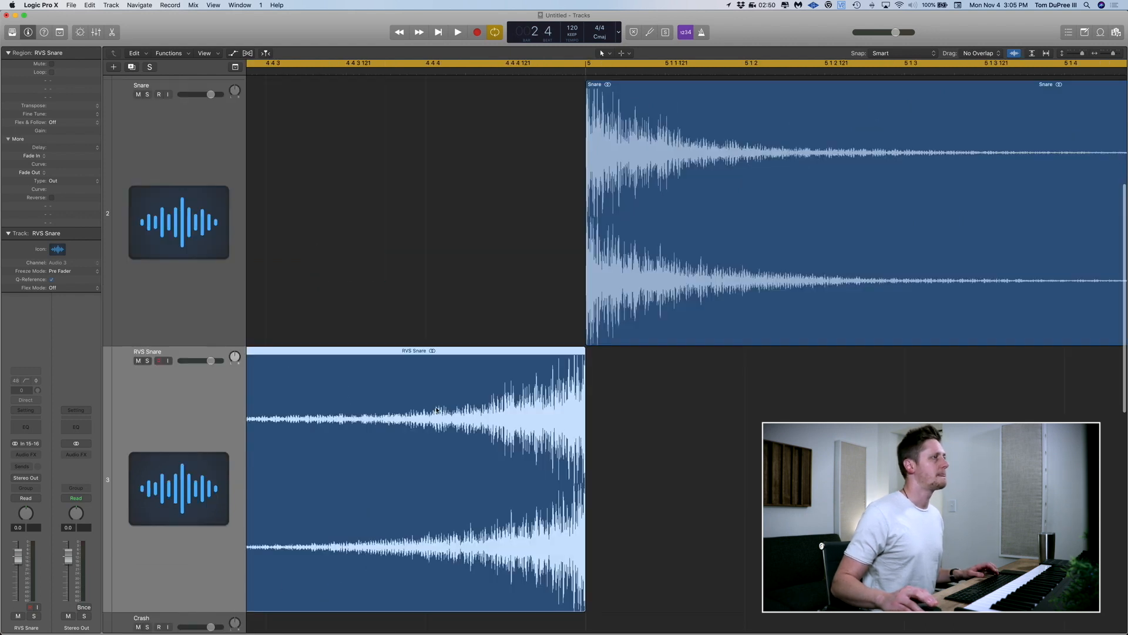
ctrl+alt+click(698, 378)
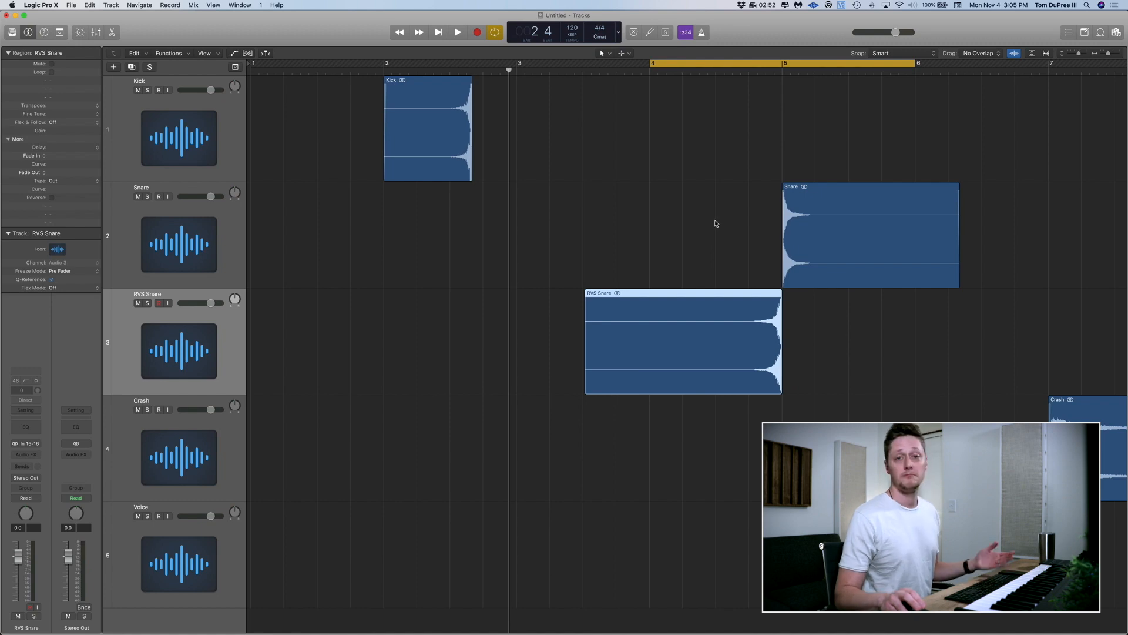
key(space)
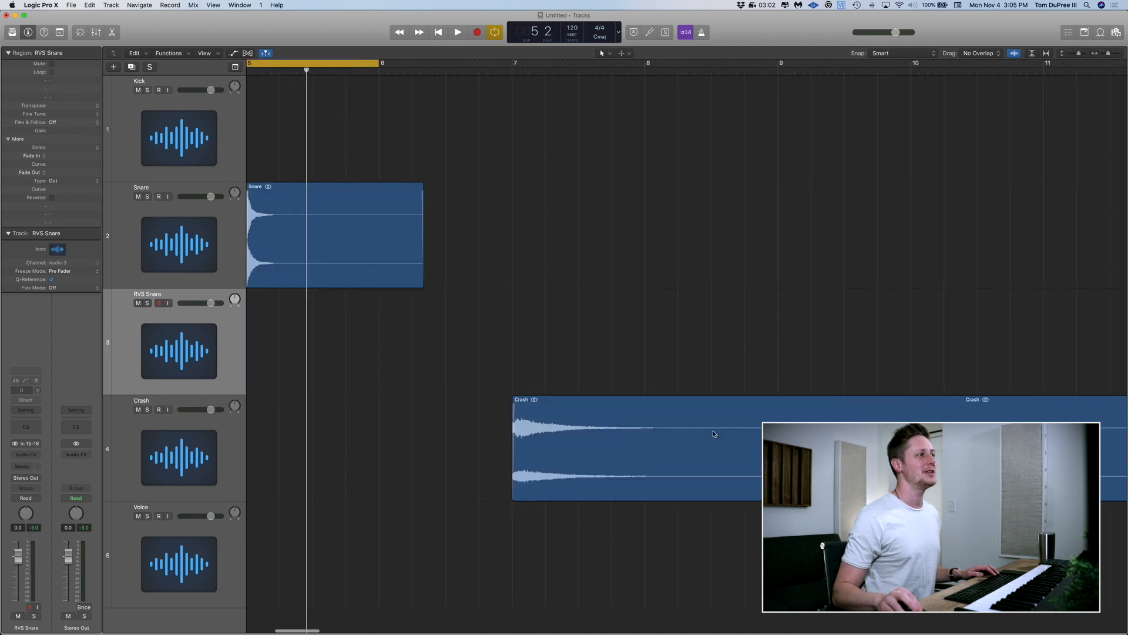
Set the cycle range to bars 7 to 15 and bounce the Crash region in place to a new track named RVS Crash.
click(701, 432)
drag(510, 68, 1046, 82)
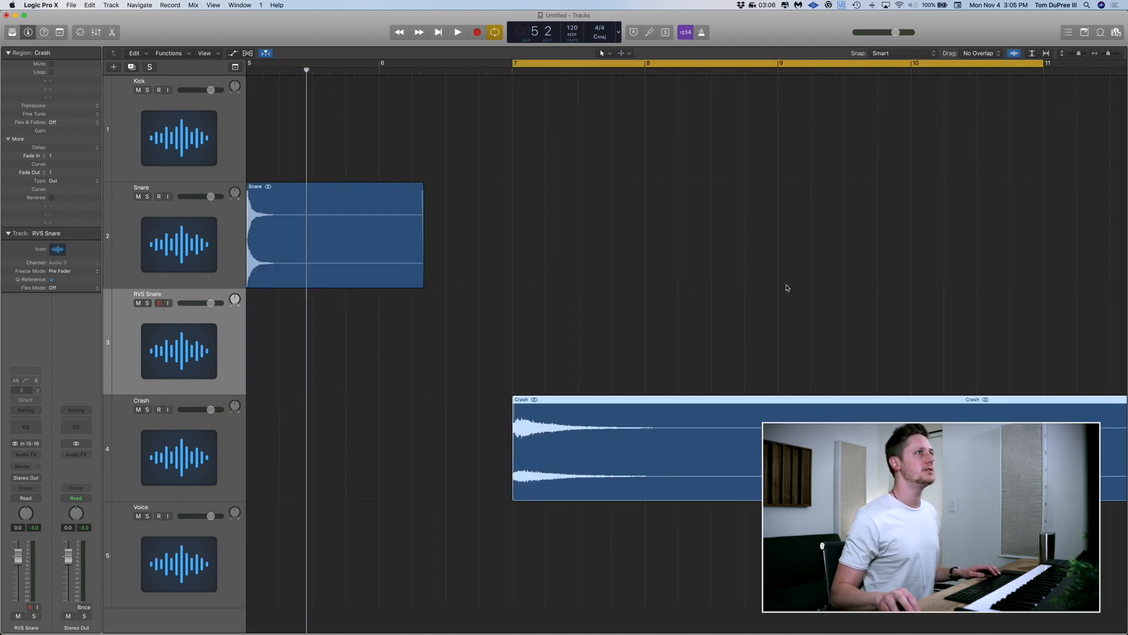
scroll(787, 288, right, 5)
key(super+Left)
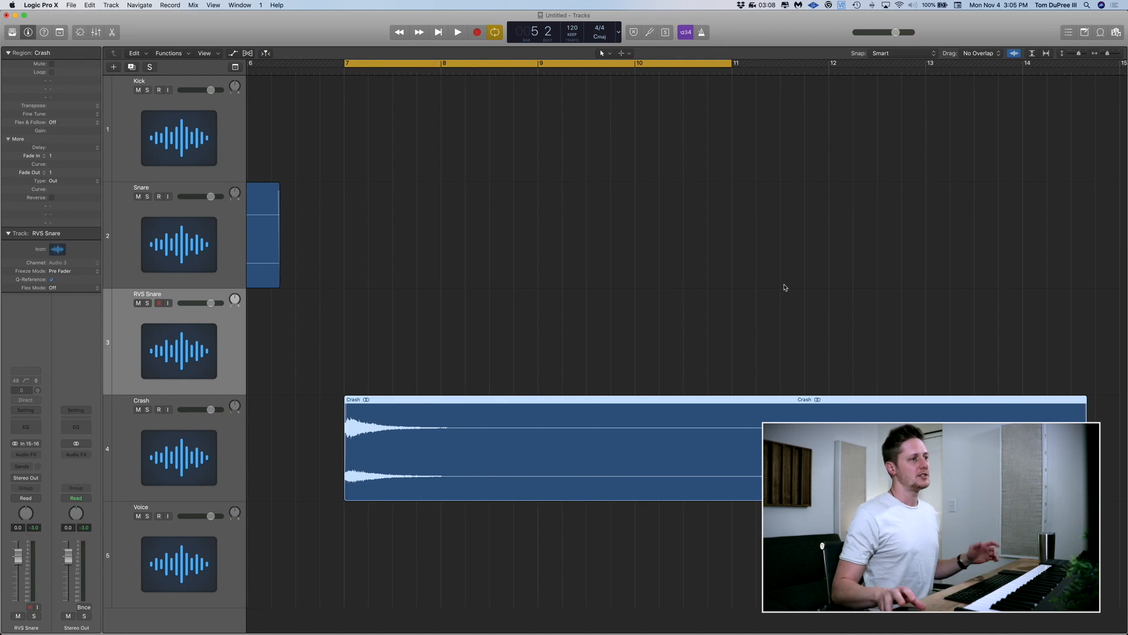
drag(758, 66, 1110, 83)
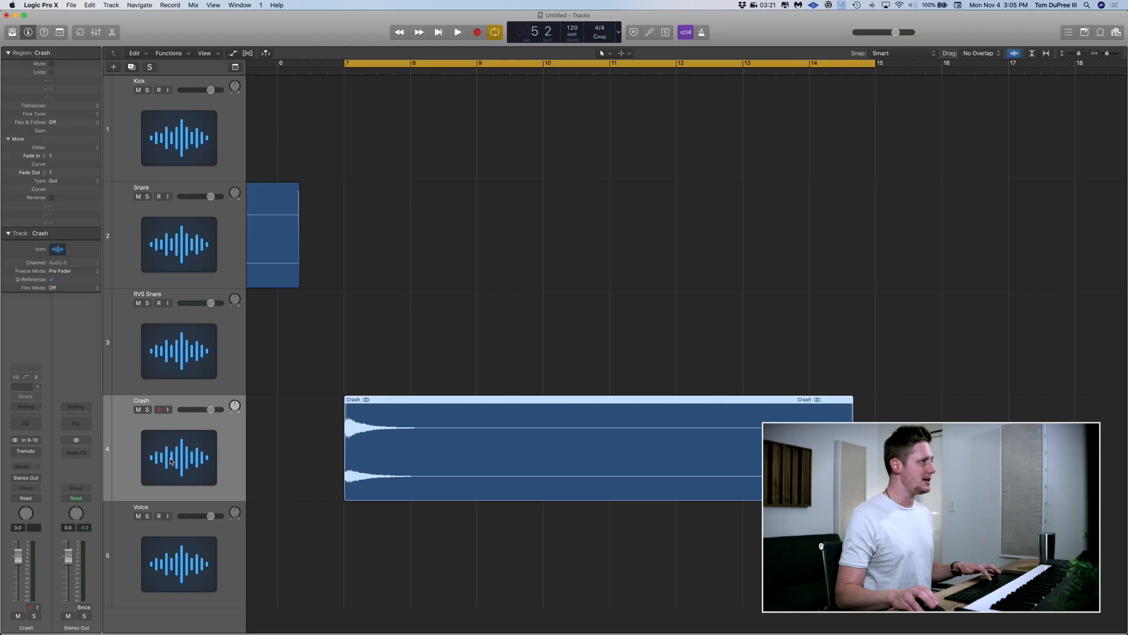
key(ctrl+b)
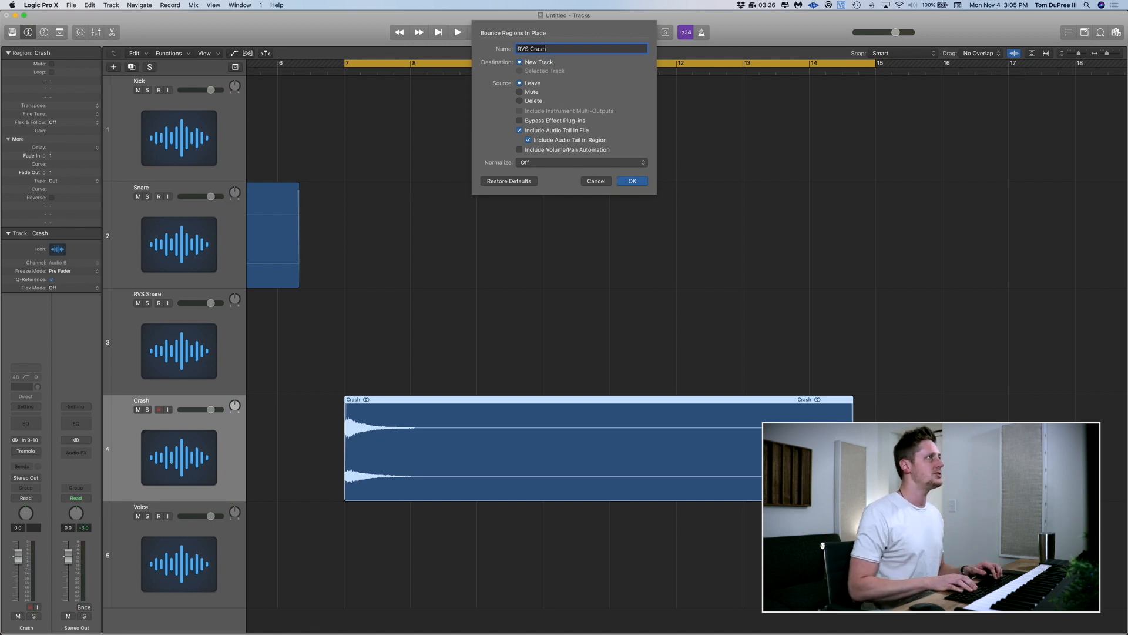
key(Return)
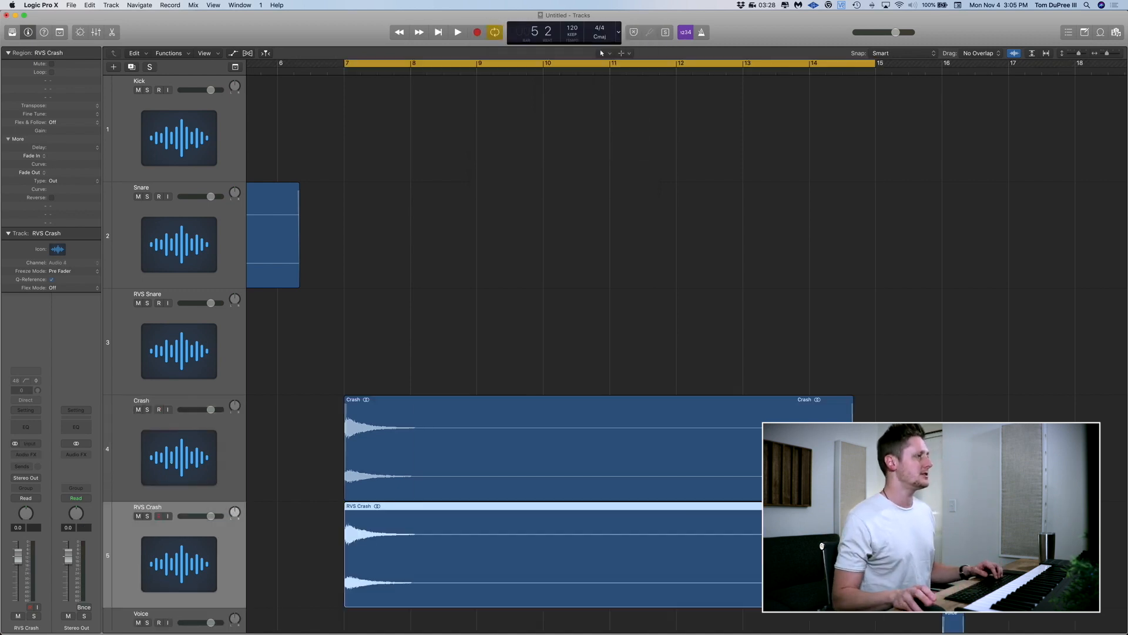
Reverse the audio file of the bounced RVS Crash region, close the audio editor and deselect the region.
double_click(433, 555)
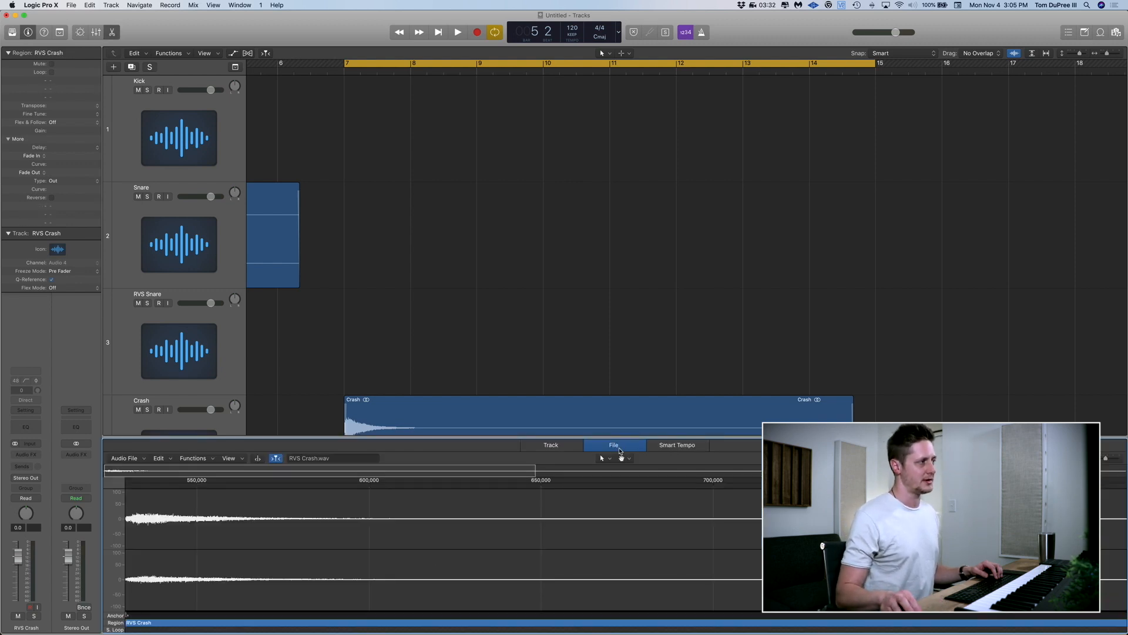
click(194, 458)
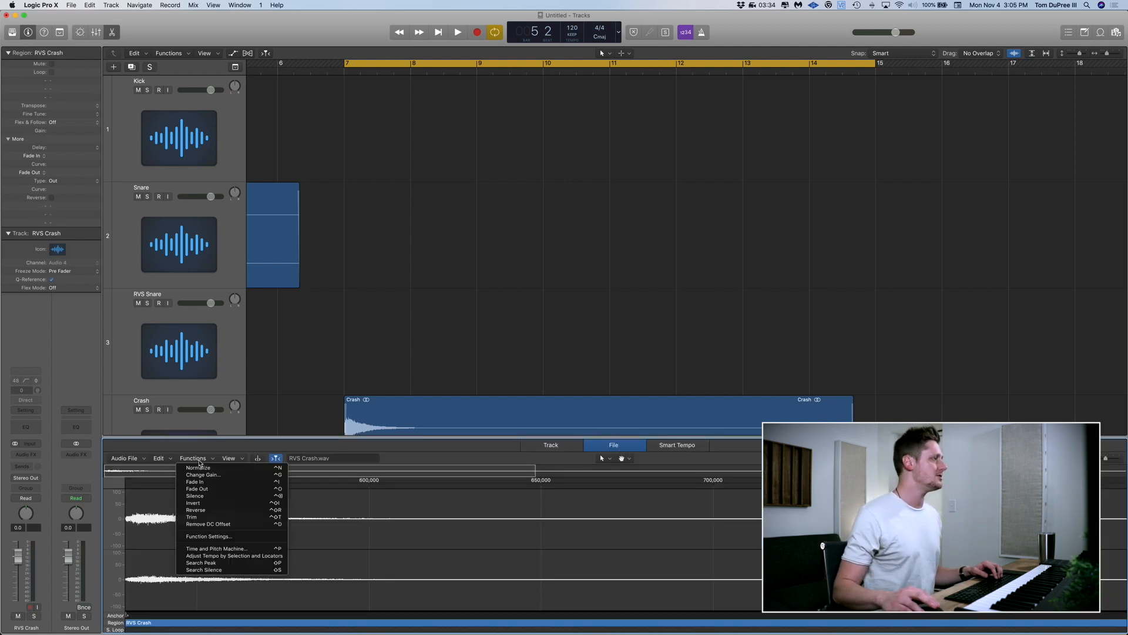
click(214, 511)
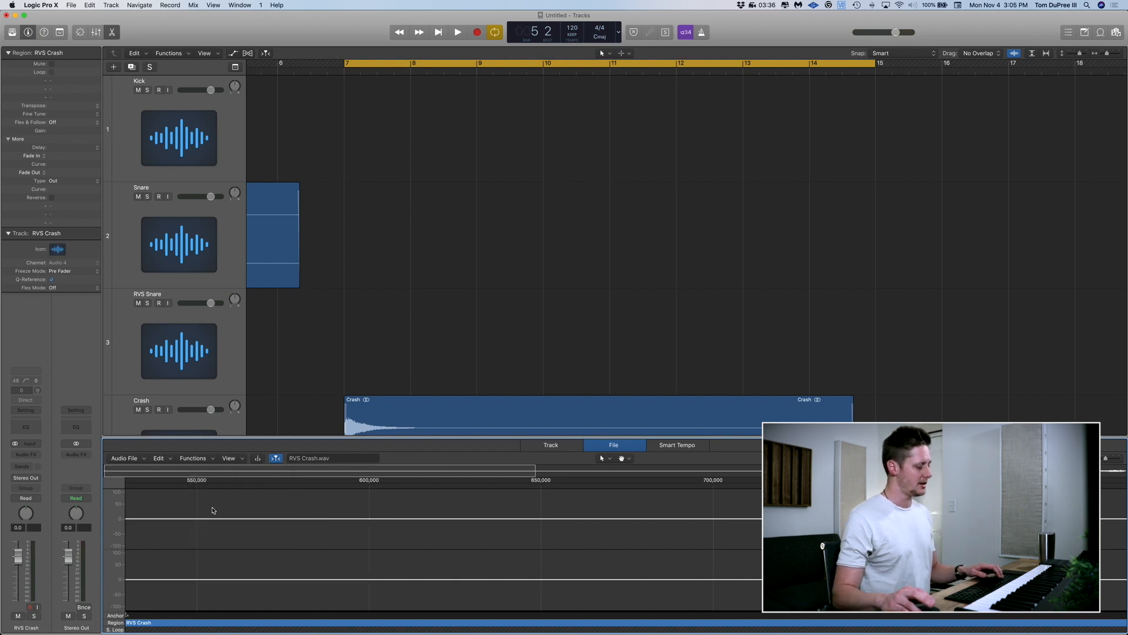
key(space)
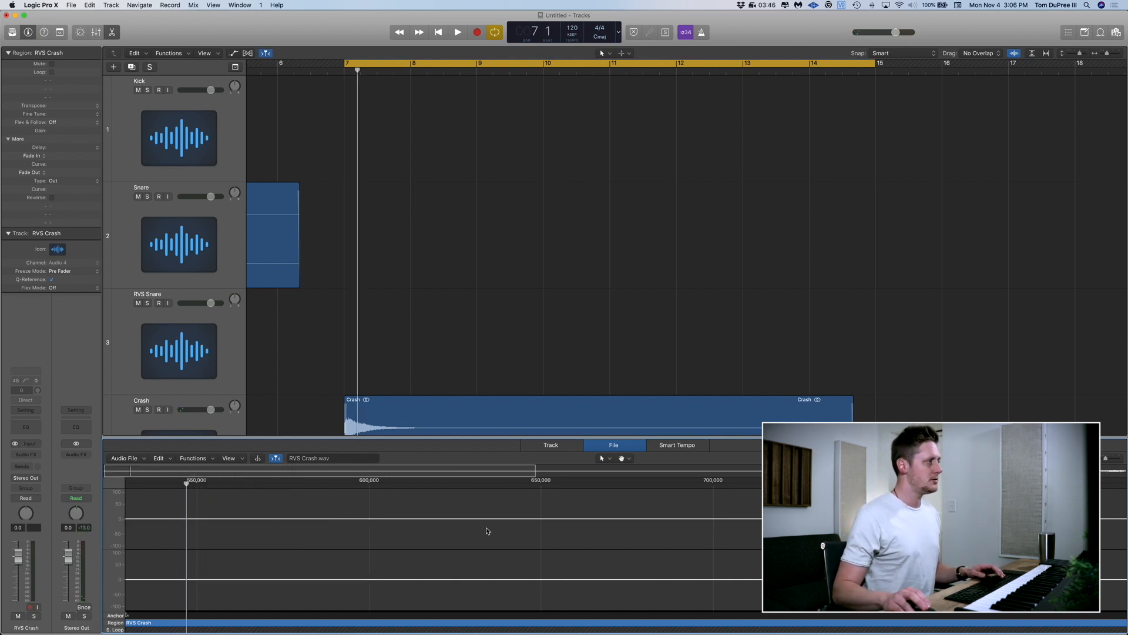
key(e)
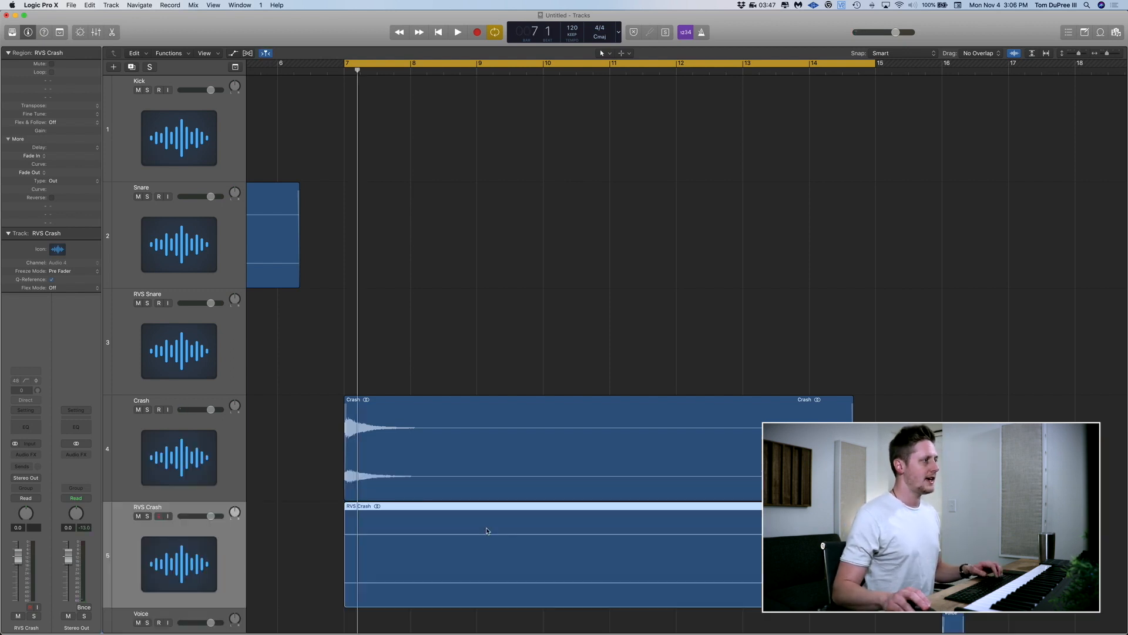
click(315, 490)
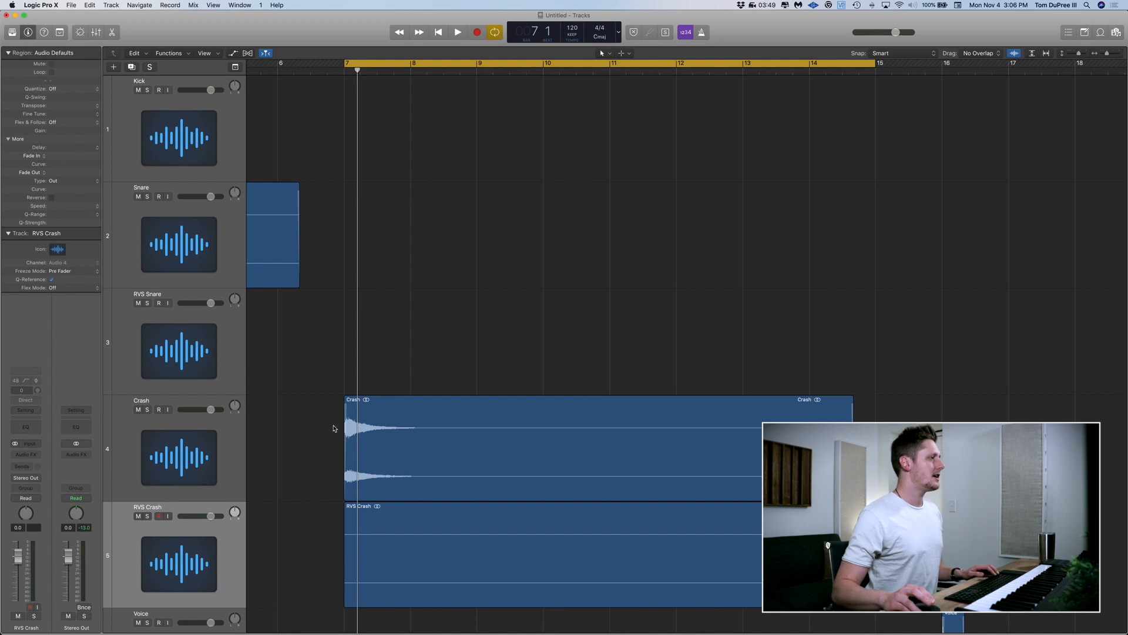
Move the Crash region to start at bar 11 and place the RVS Crash region so it ends around that point.
drag(410, 453, 670, 452)
drag(692, 566, 568, 571)
drag(569, 570, 560, 571)
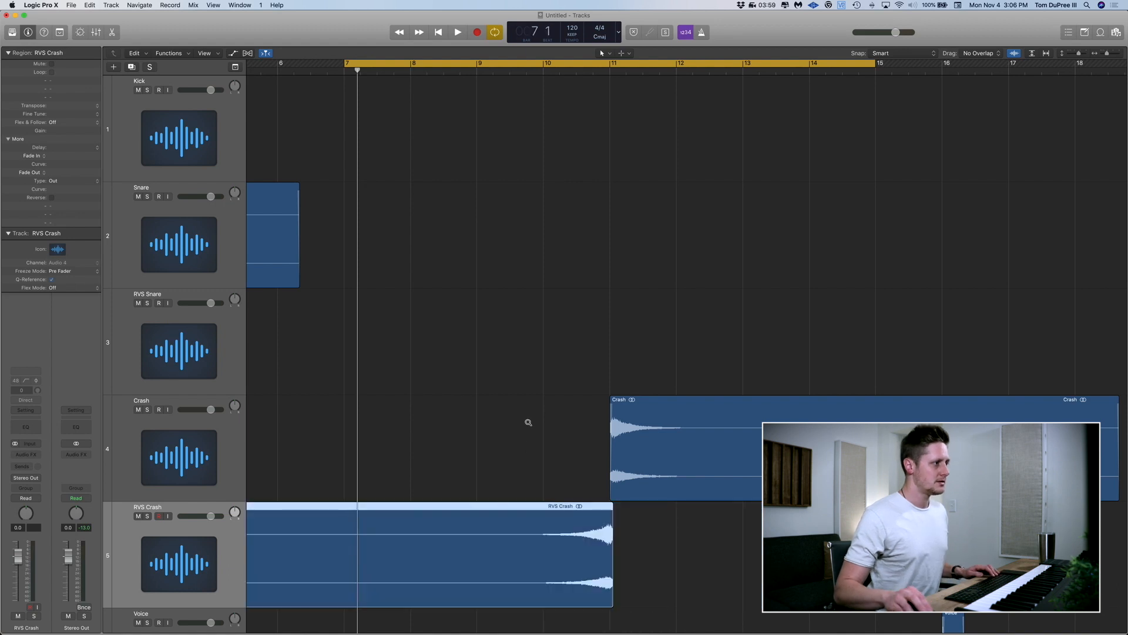
Fine-tune the RVS Crash region's position against the Crash region's start and play back the transition.
drag(528, 422, 738, 615)
drag(520, 484, 512, 485)
click(495, 71)
key(space)
Shift the RVS Crash region so its end slightly overlaps the start of the Crash region, and play back the result.
drag(510, 169, 660, 454)
scroll(506, 532, down, 5)
mouse_move(538, 533)
mouse_down()
mouse_move(597, 531)
mouse_move(555, 533)
mouse_up()
ctrl+alt+click(555, 530)
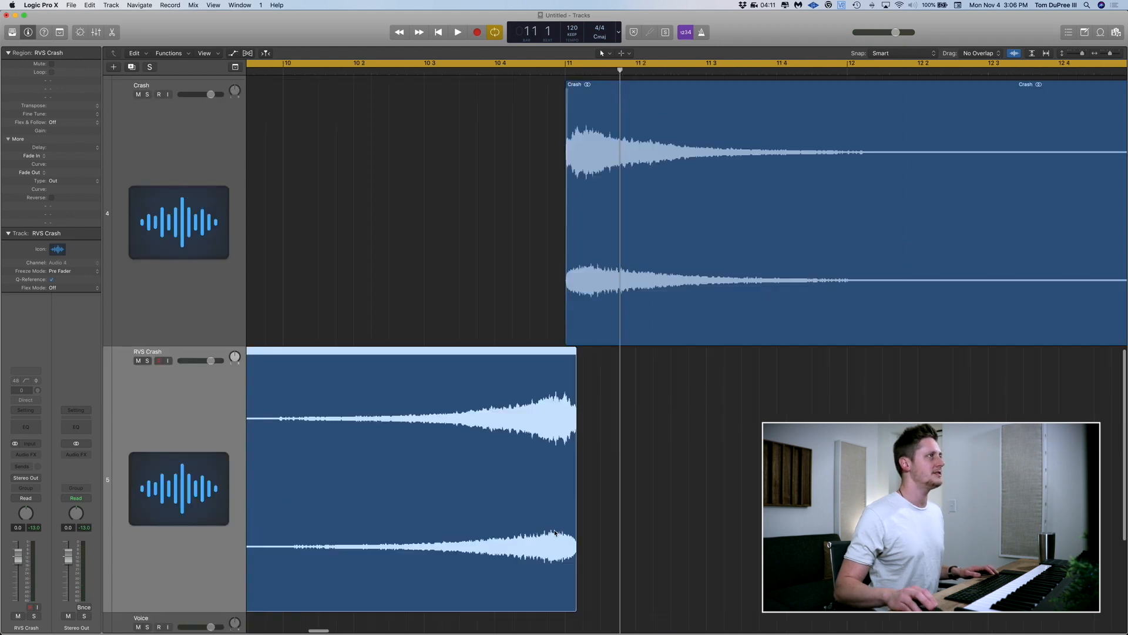
click(490, 78)
key(space)
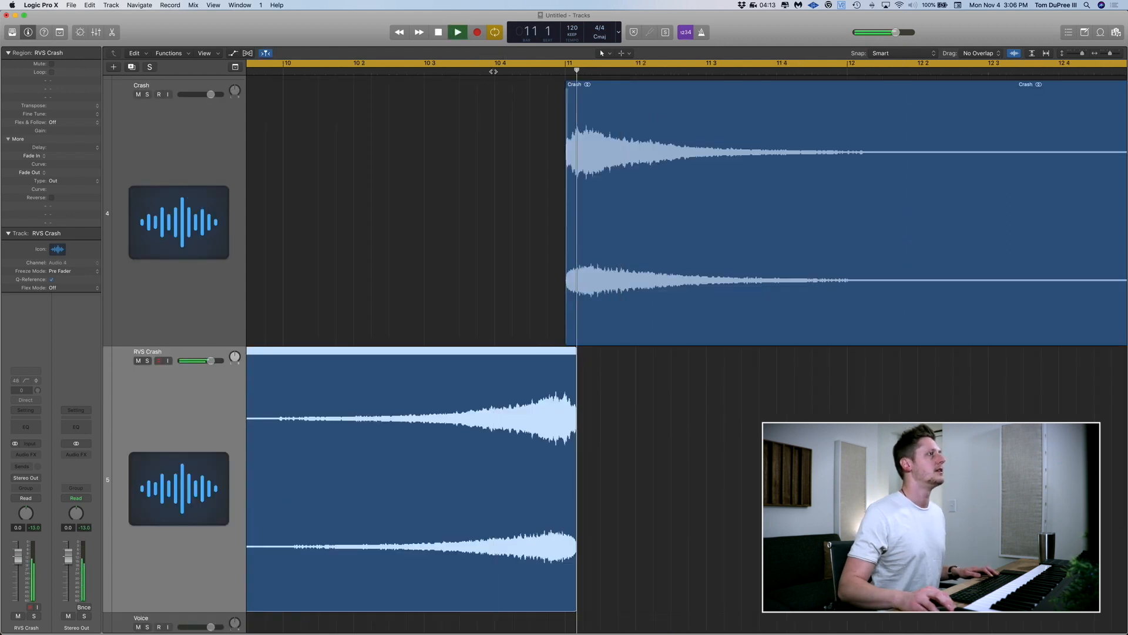
Trim the RVS Crash region's end to bar 11, move the Crash region slightly earlier, trim its start to meet that end, and play the transition.
drag(516, 266, 633, 522)
ctrl+alt+click(652, 514)
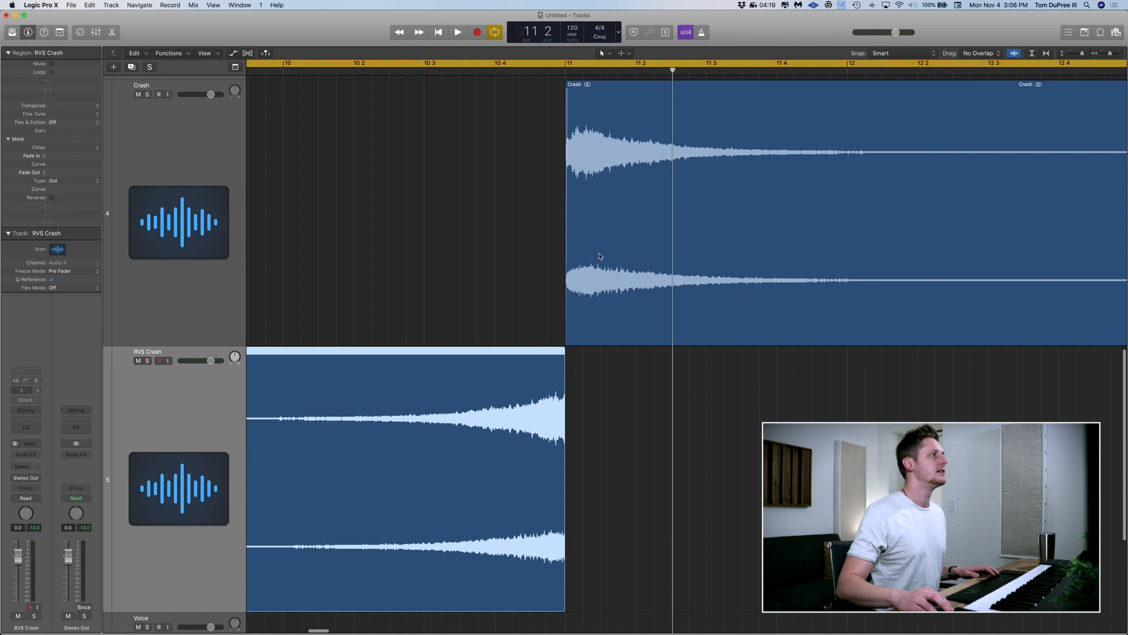
drag(598, 276, 585, 278)
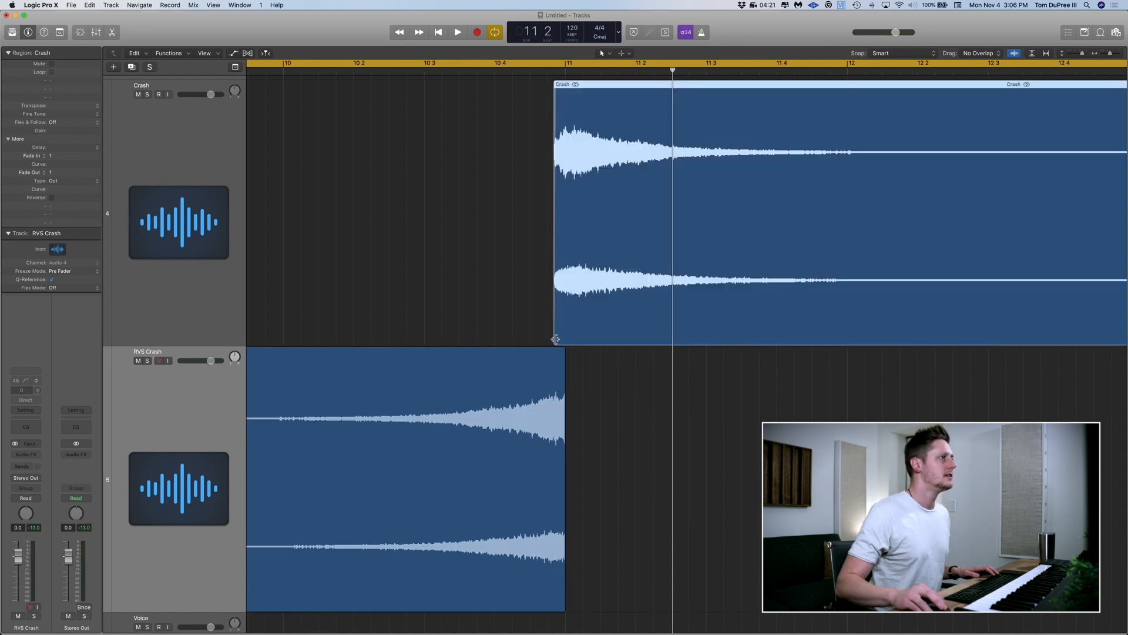
drag(558, 338, 565, 337)
key(space)
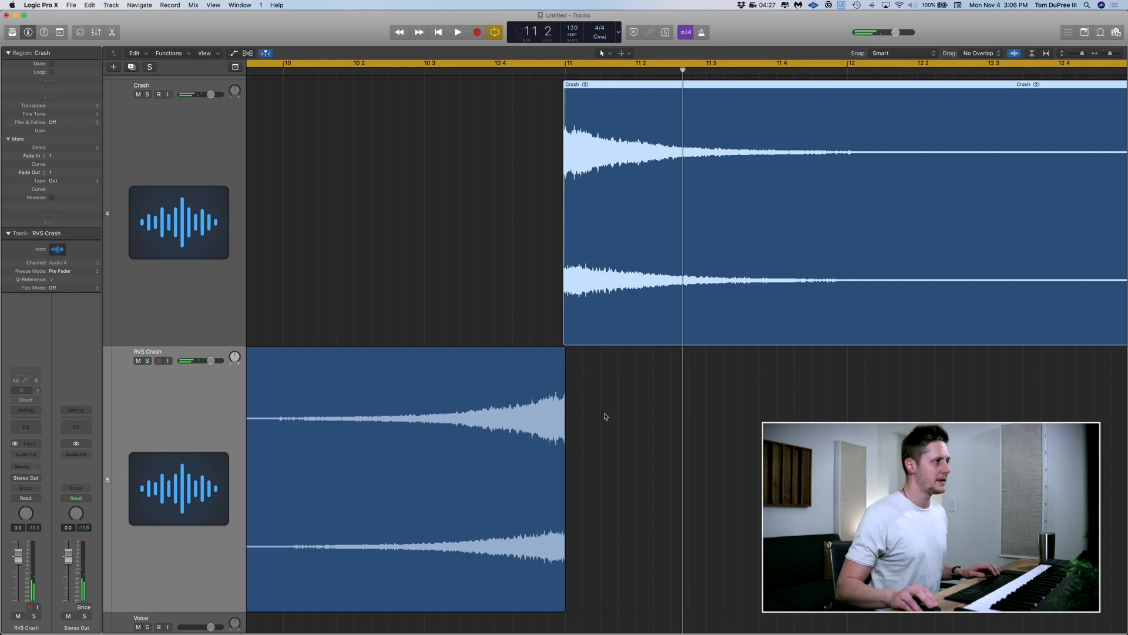
key(z)
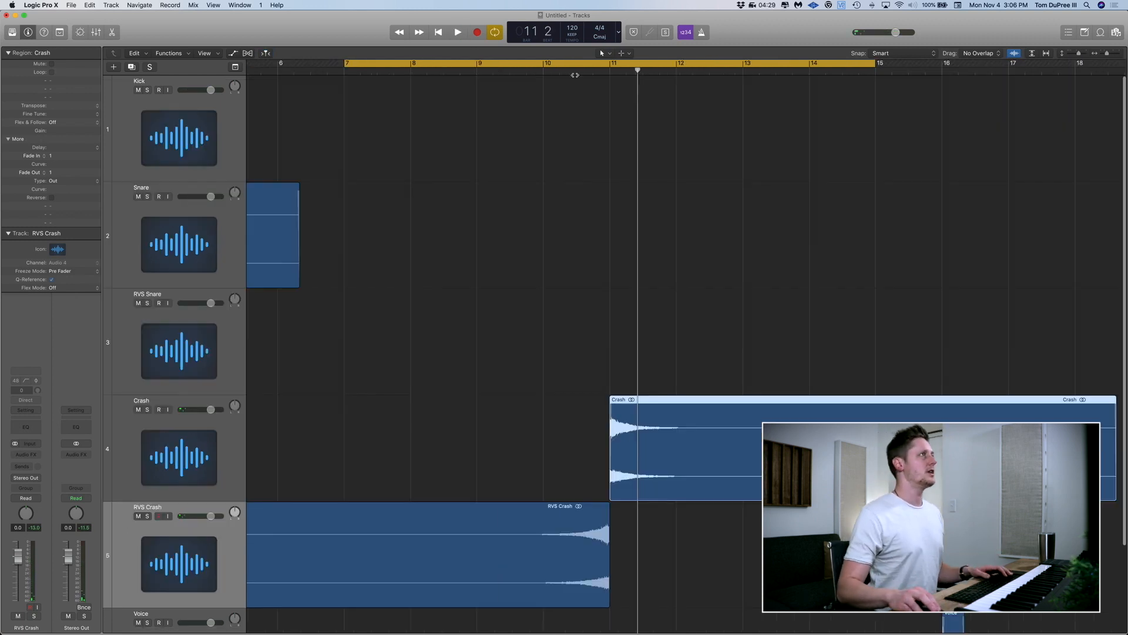
click(480, 71)
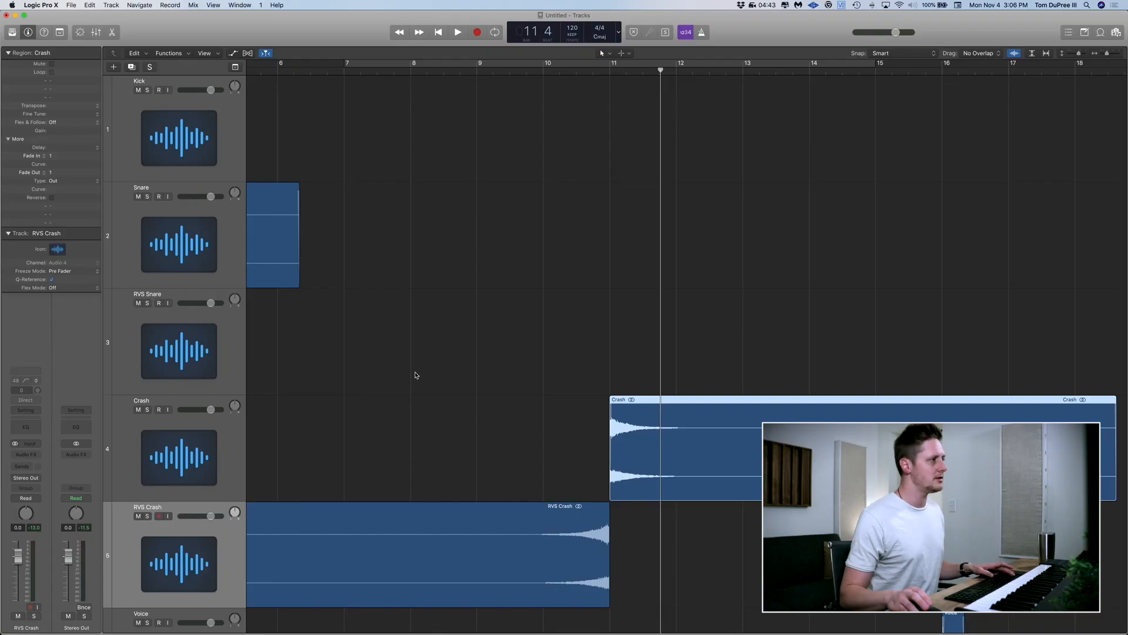
Copy the Tremolo effect from the Crash channel to the RVS Crash channel and select the RVS Crash track.
key(x)
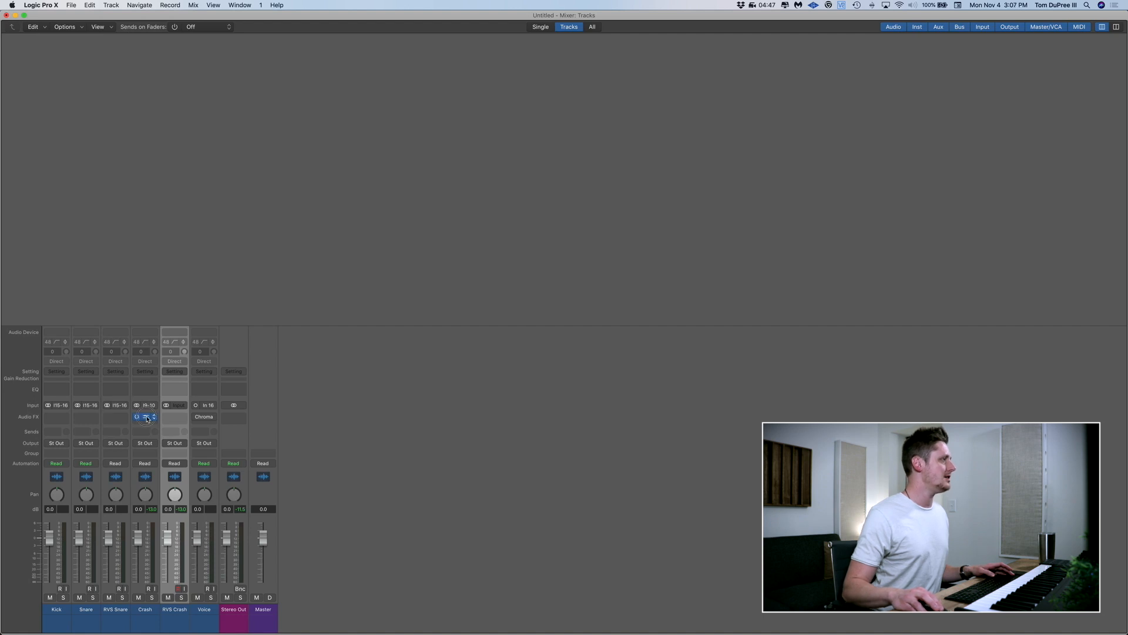
key(super+1)
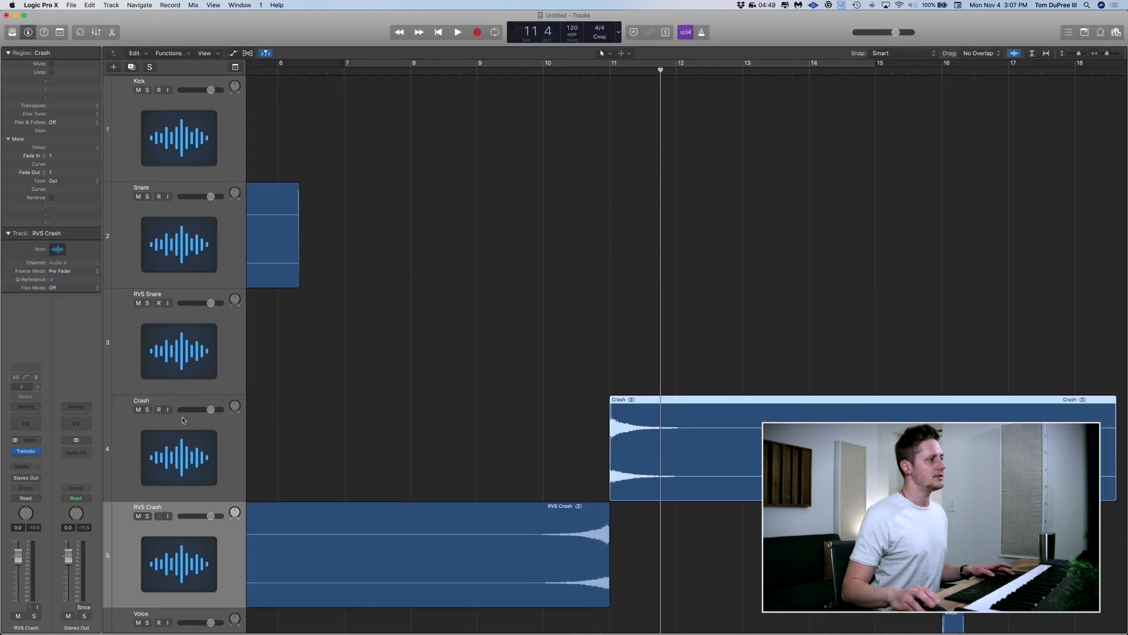
click(225, 555)
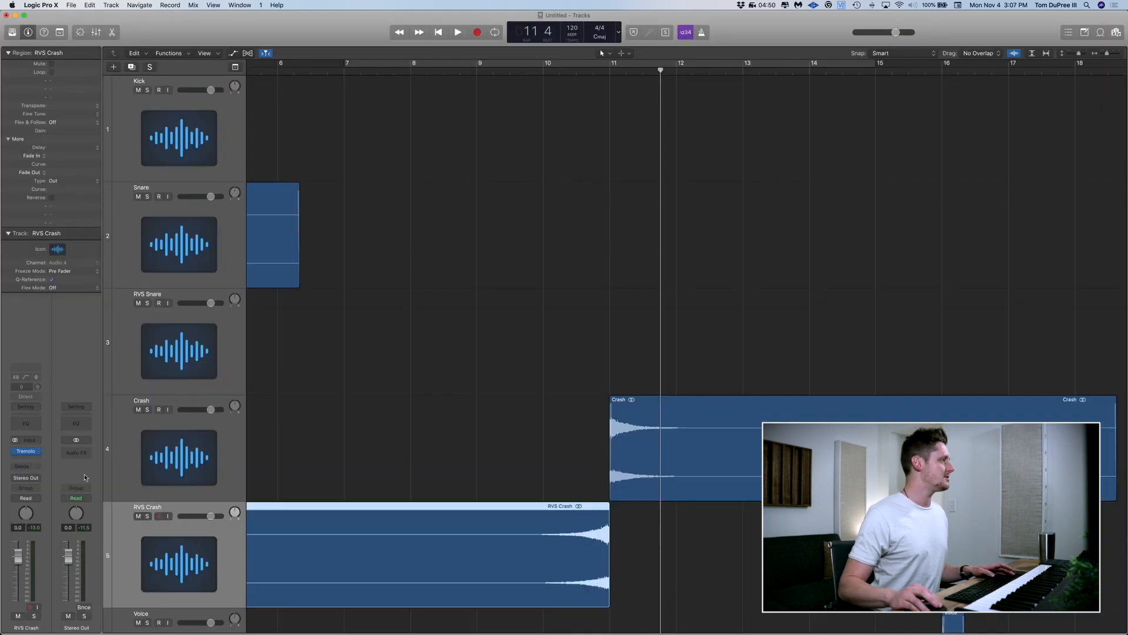
Review the Tremolo settings on the RVS Crash track, play back the crash transition with the effect, and check the mixer.
click(26, 451)
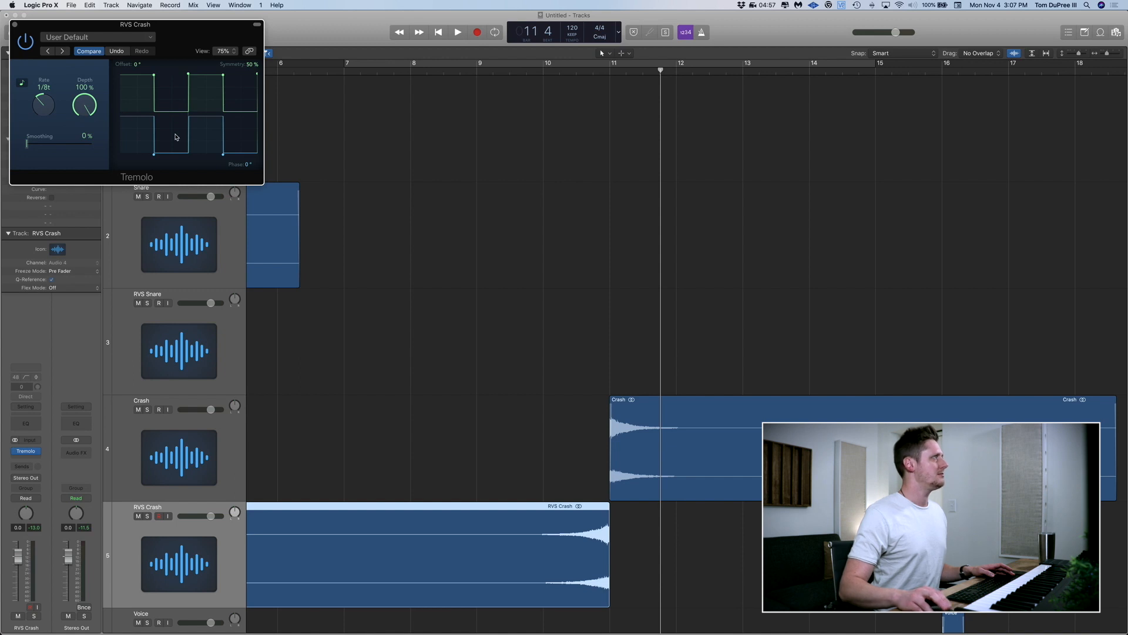
click(15, 26)
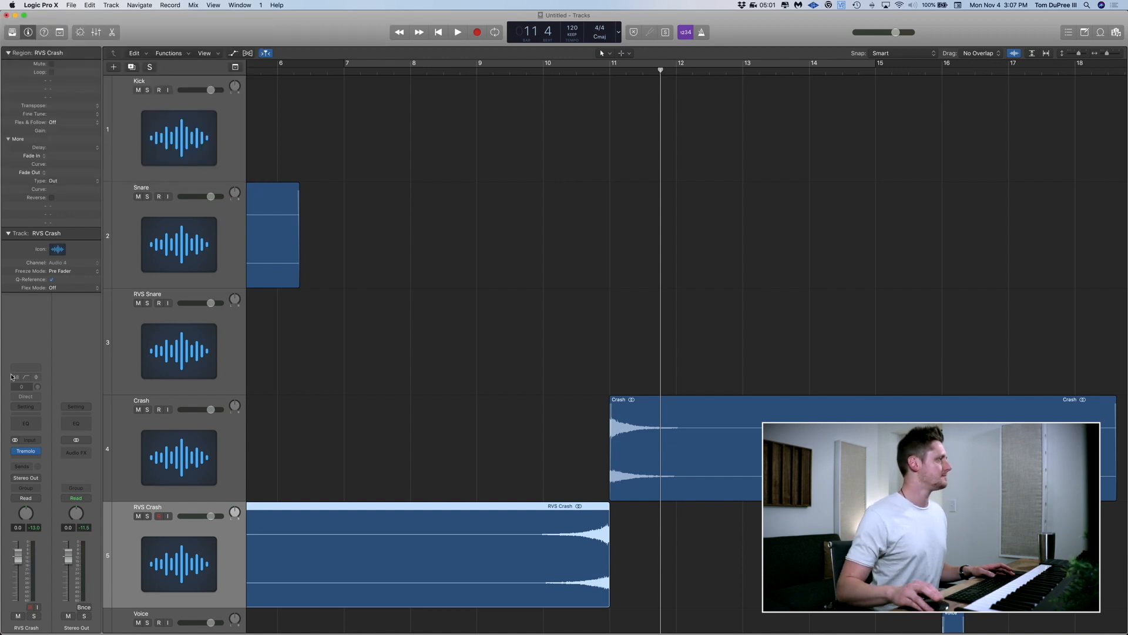
click(27, 452)
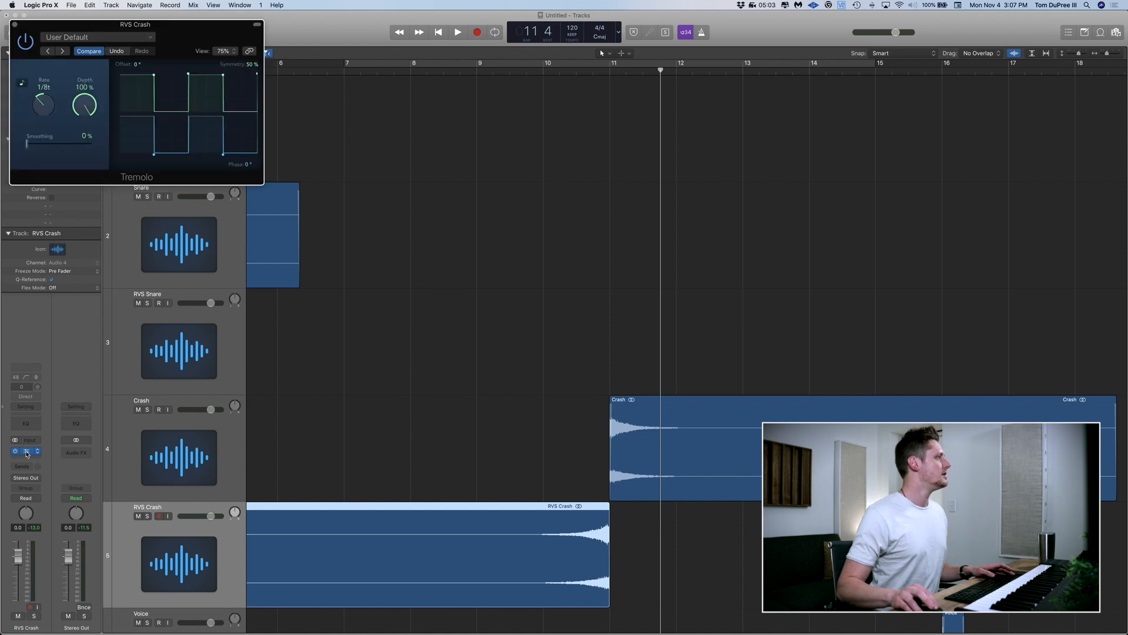
click(26, 452)
click(475, 72)
key(space)
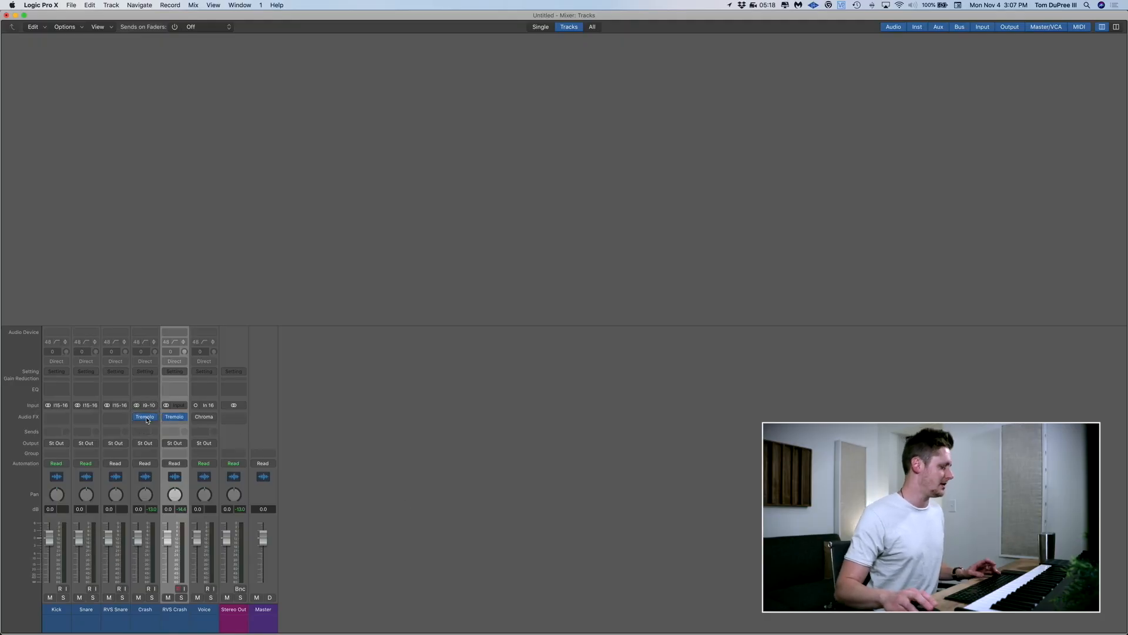
key(super+2)
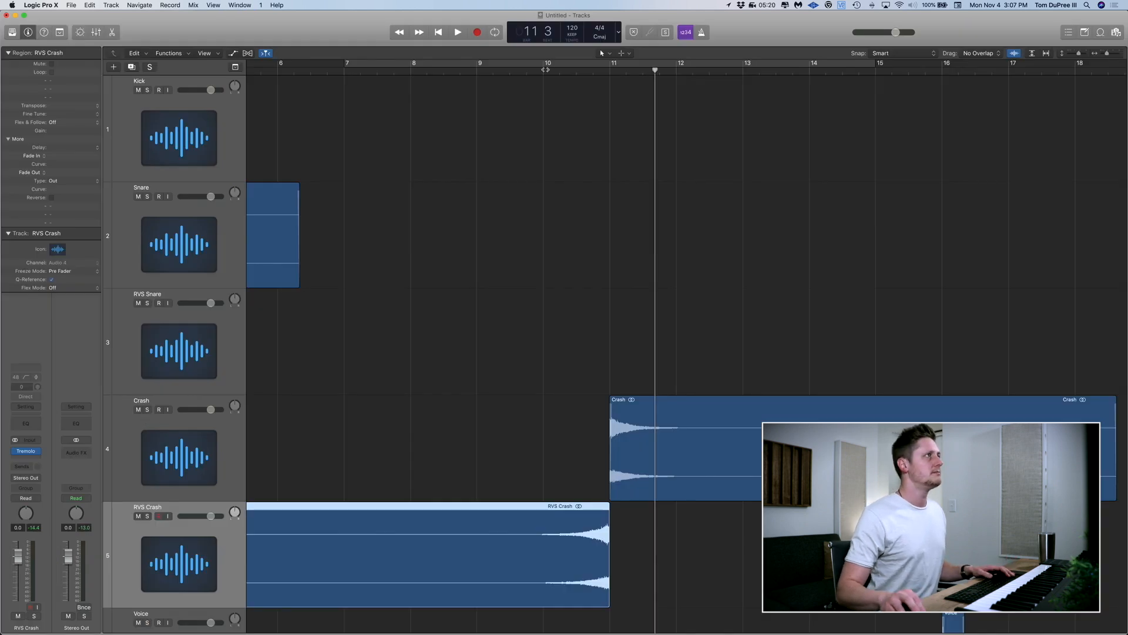